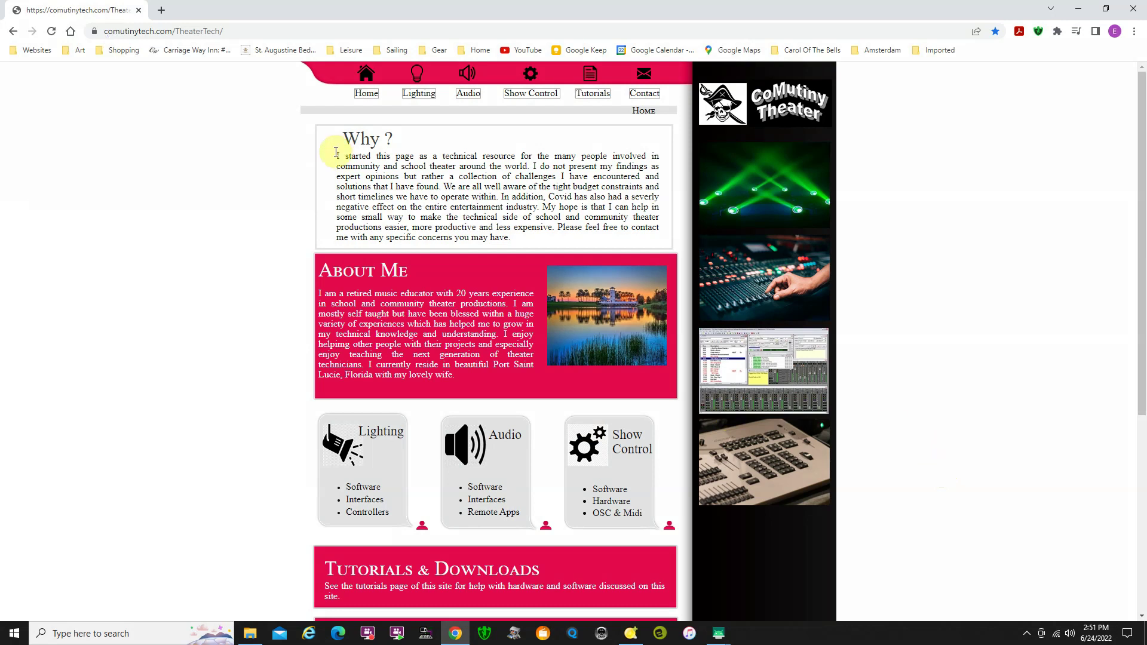
Step: Go to the CoMutiny Theater Tutorials & Downloads page from the site's navigation bar
click(593, 95)
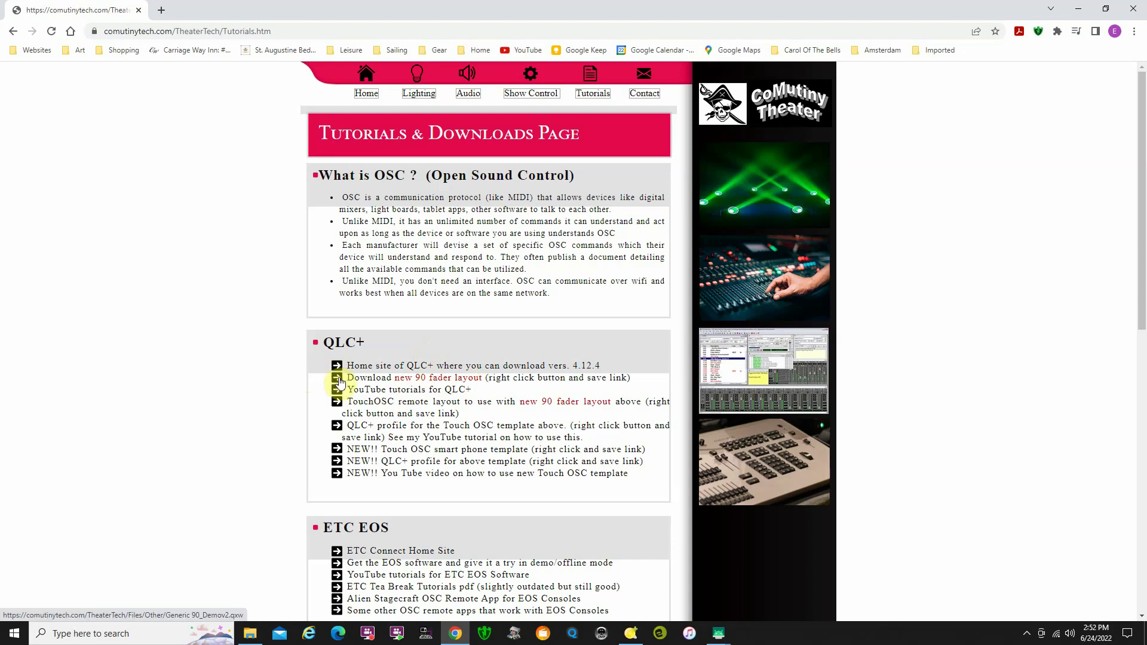
right_click(338, 384)
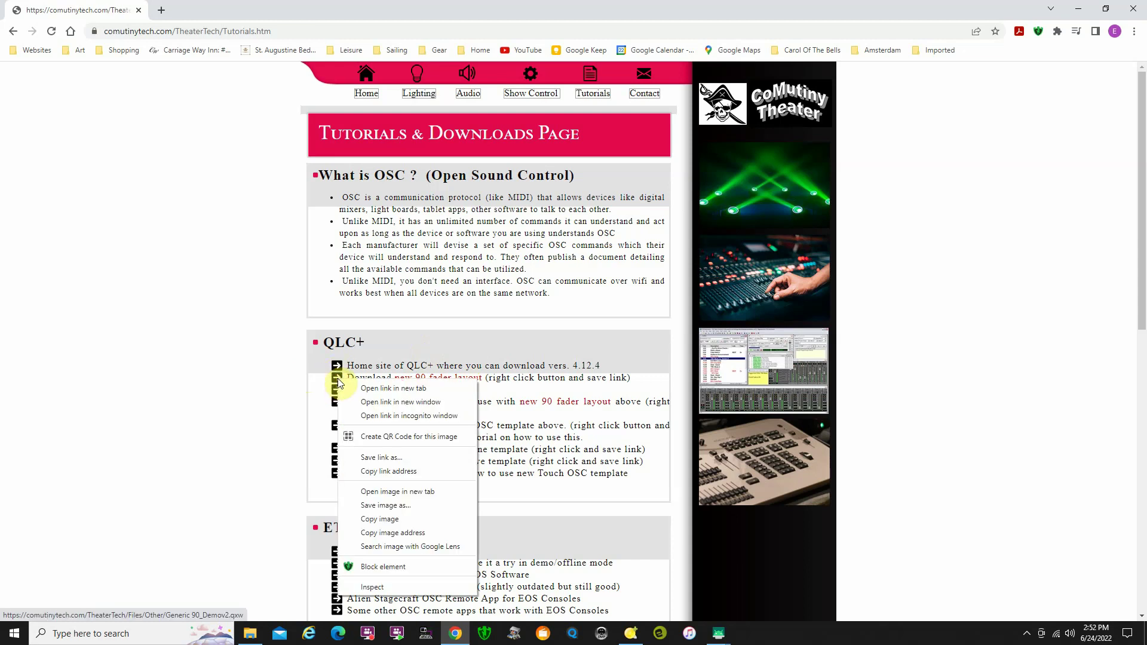
click(383, 458)
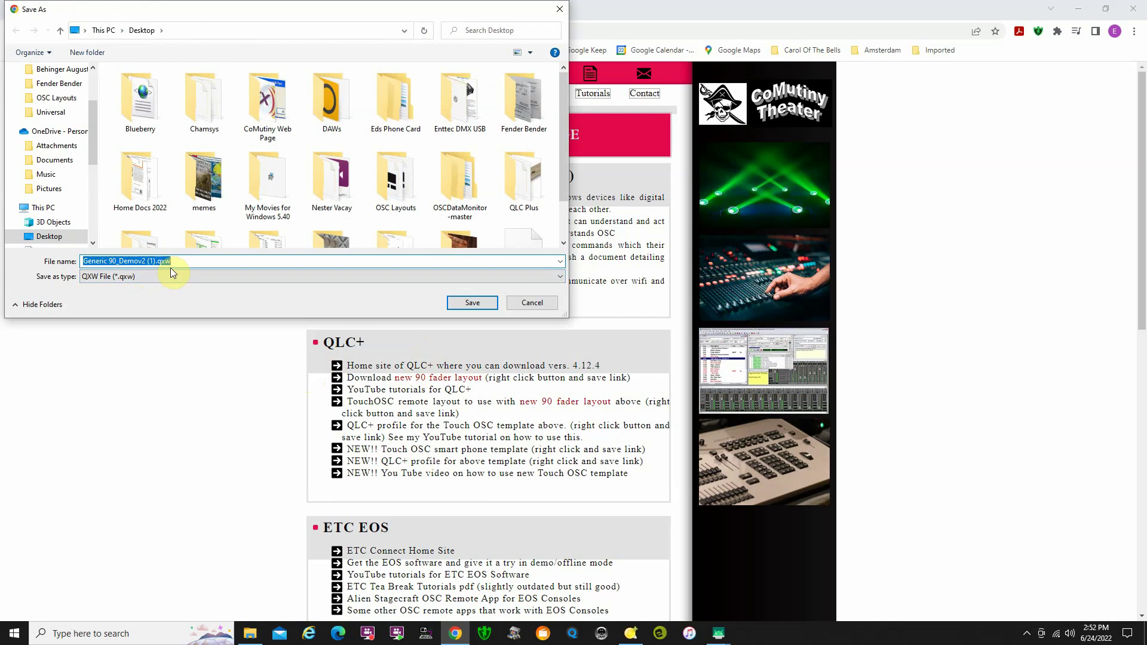
click(497, 304)
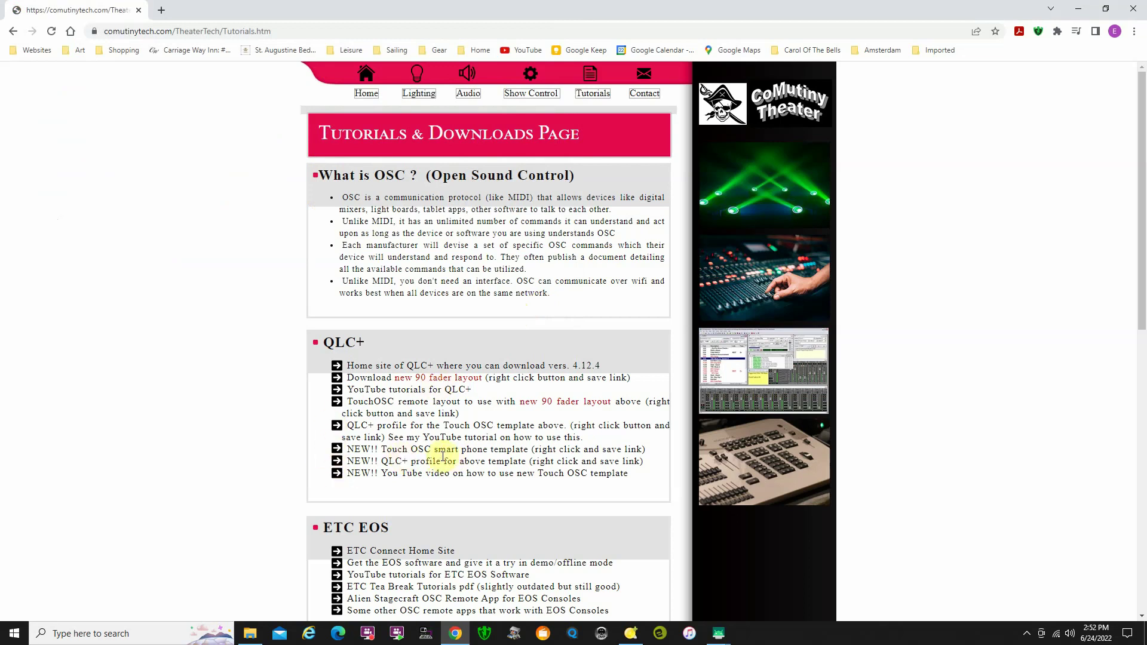
right_click(338, 454)
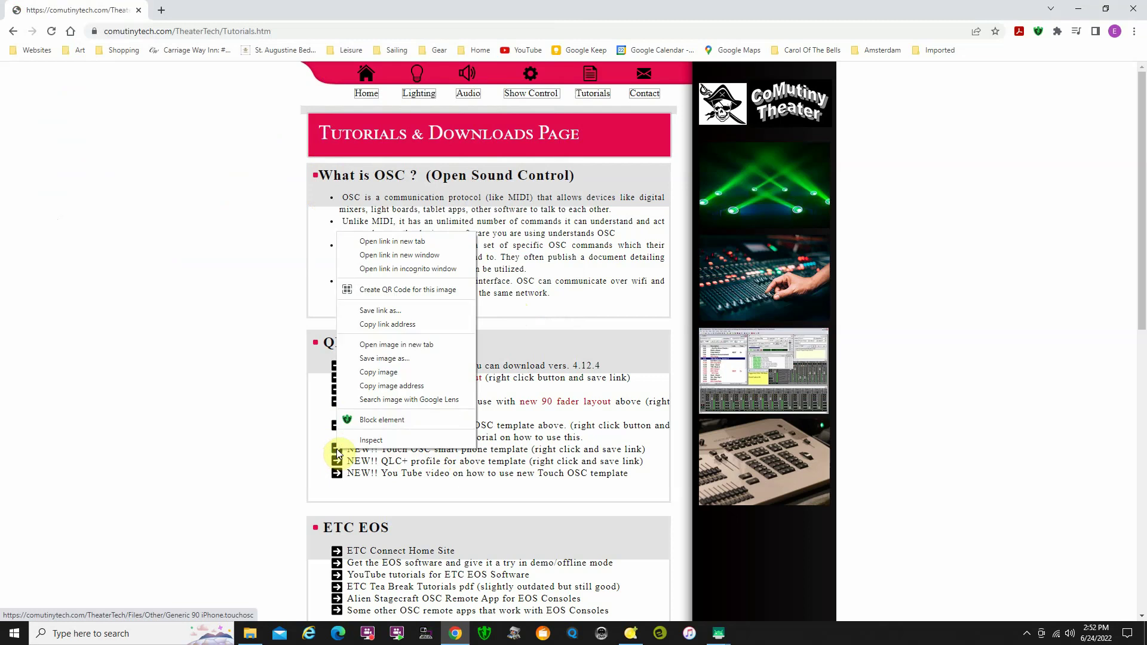
click(394, 310)
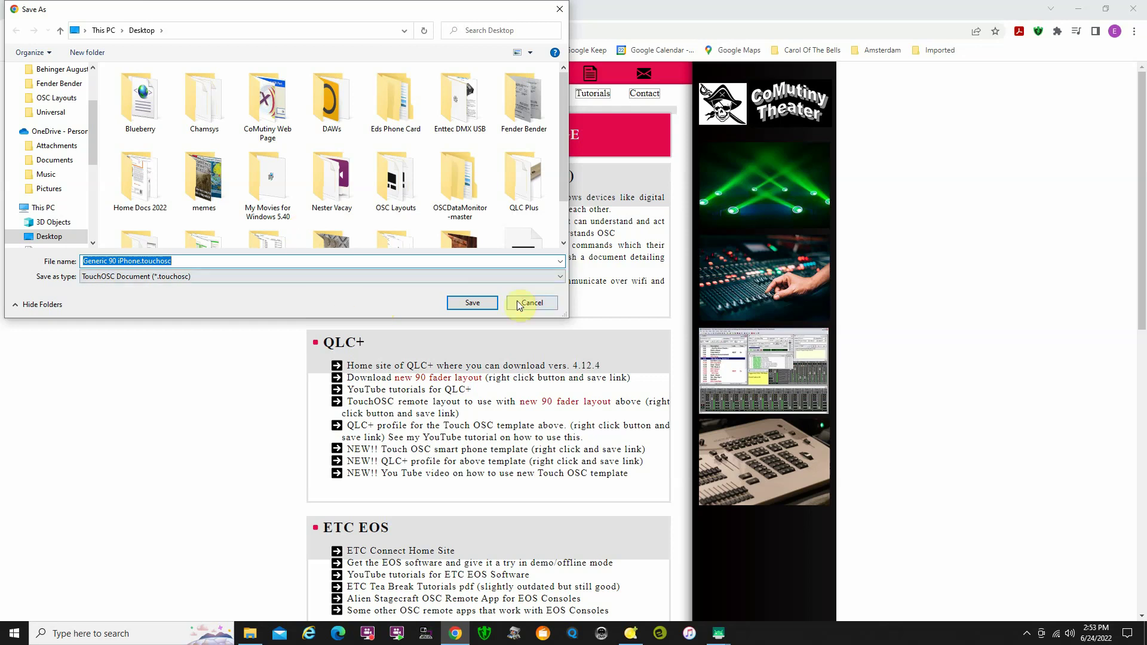
click(532, 303)
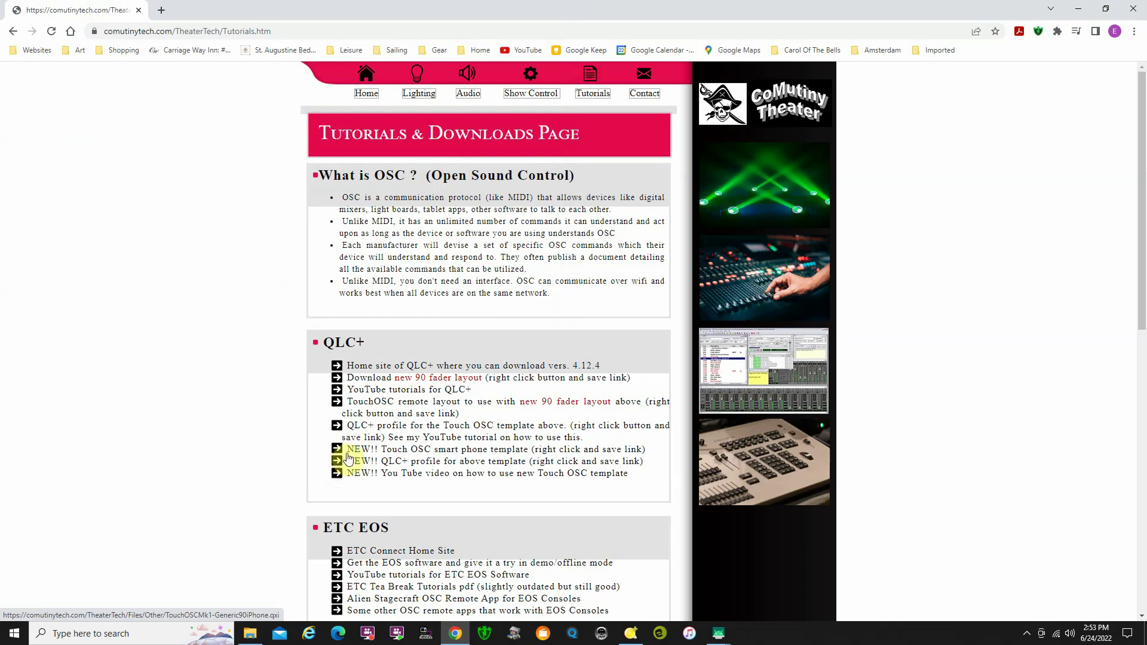
right_click(337, 467)
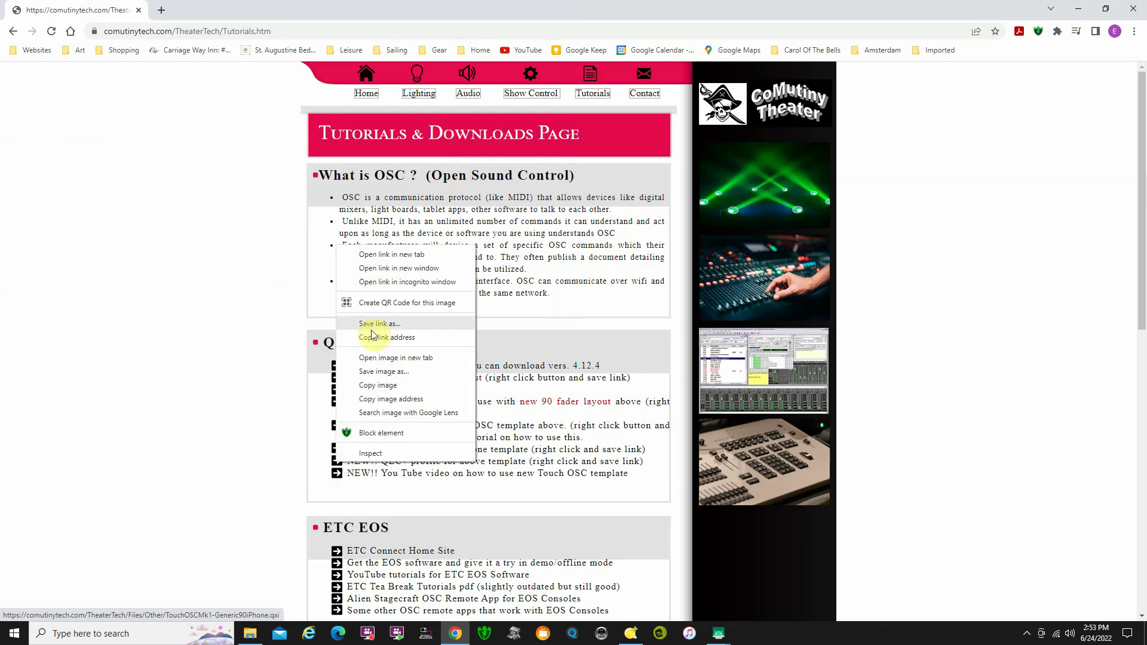
click(407, 323)
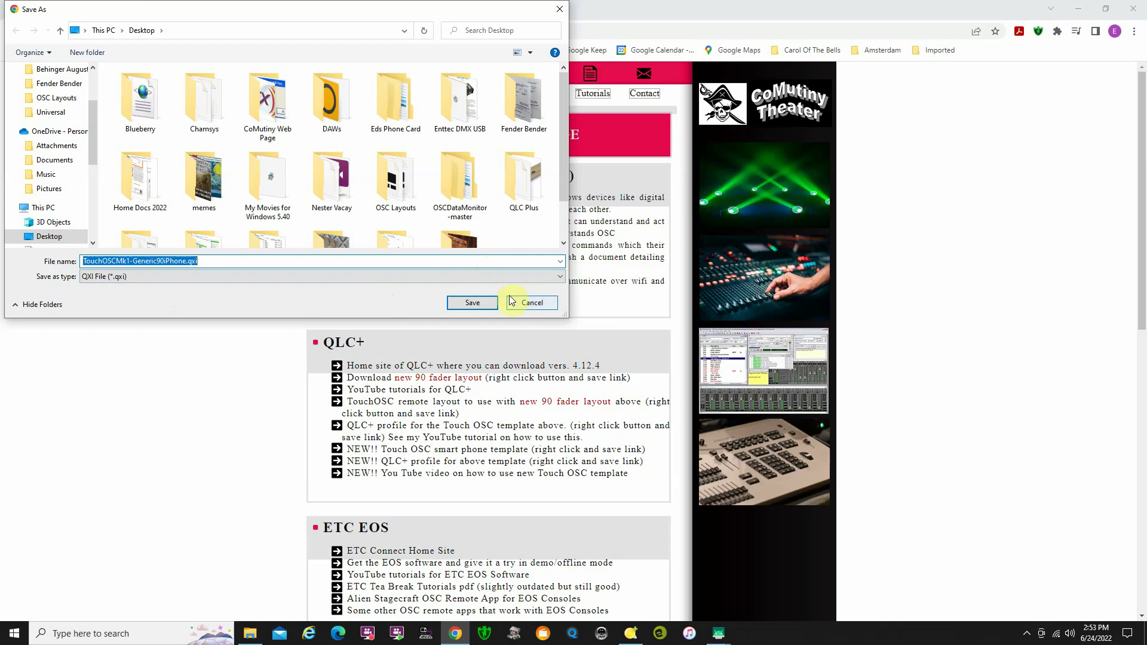
click(536, 303)
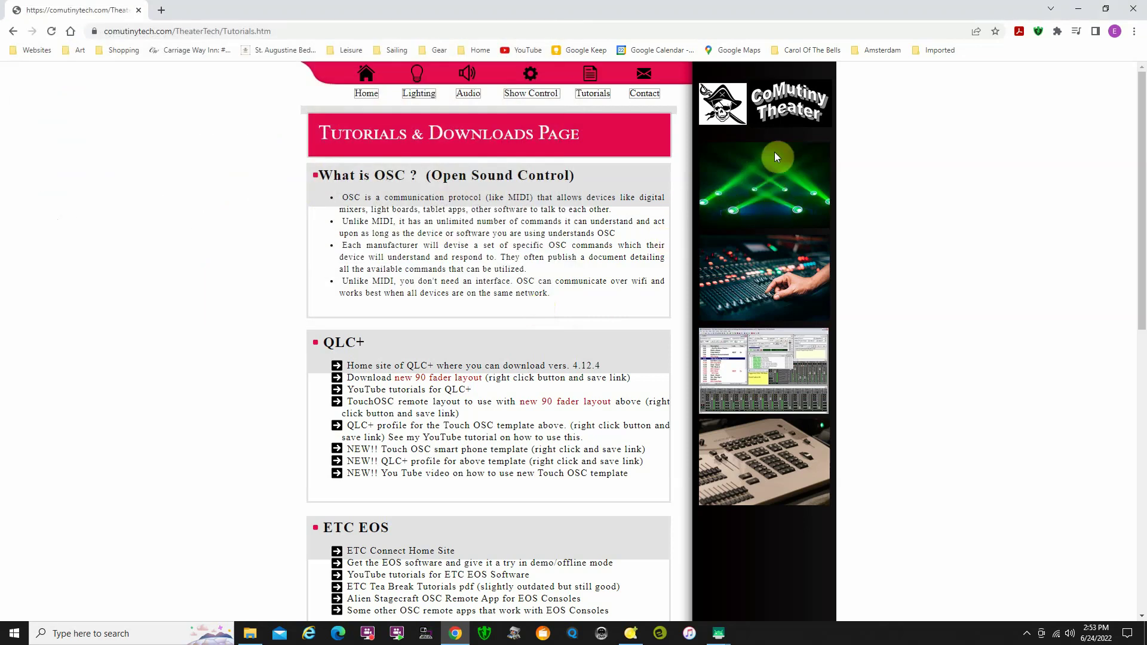
Step: Minimize Chrome to reveal the Cue Control console, and open File Explorer at This PC
click(1079, 8)
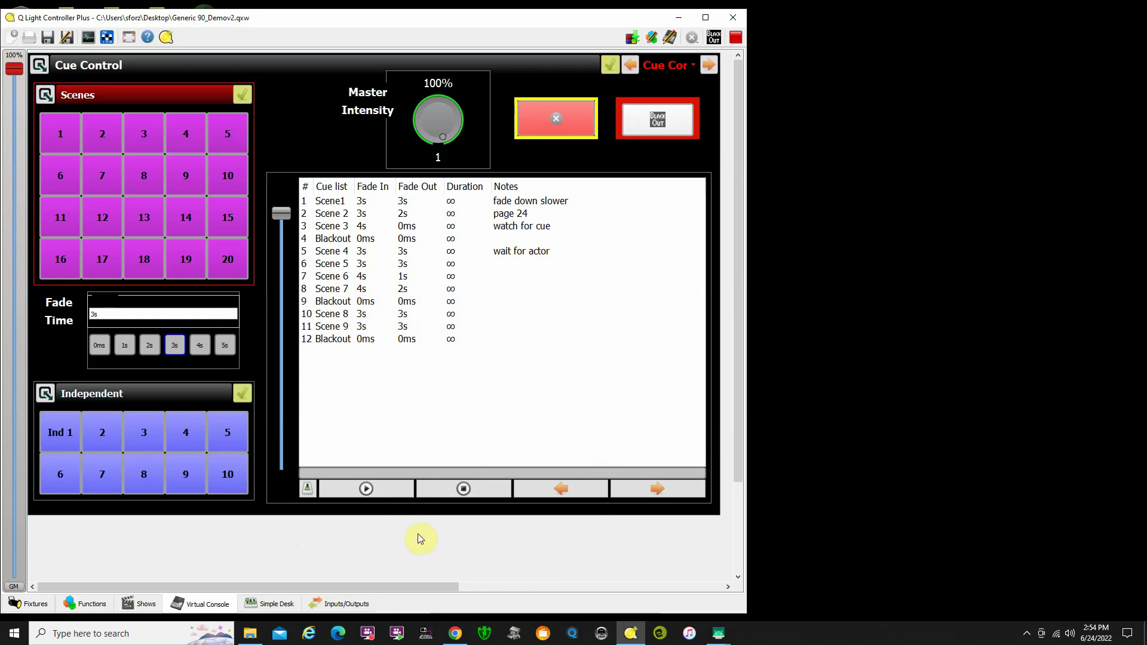
click(250, 635)
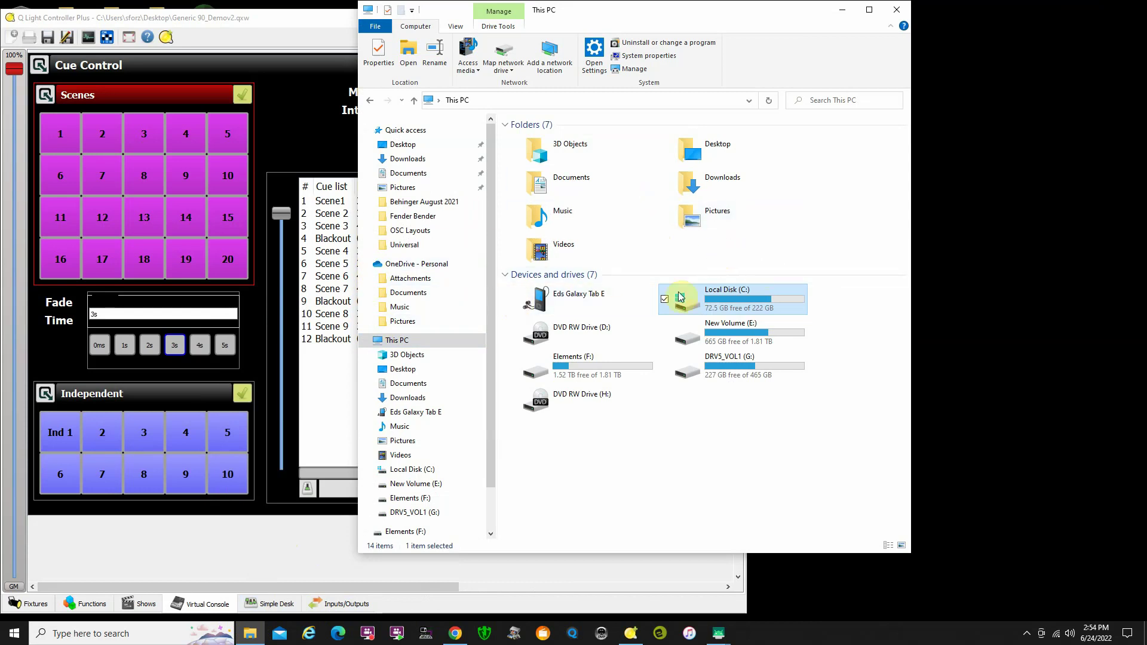
Step: Browse C: > Users > your user folder > QLC+ > InputProfiles to find TouchOSCMk1-Generic90iPhone.qxi, then close Explorer
double_click(693, 300)
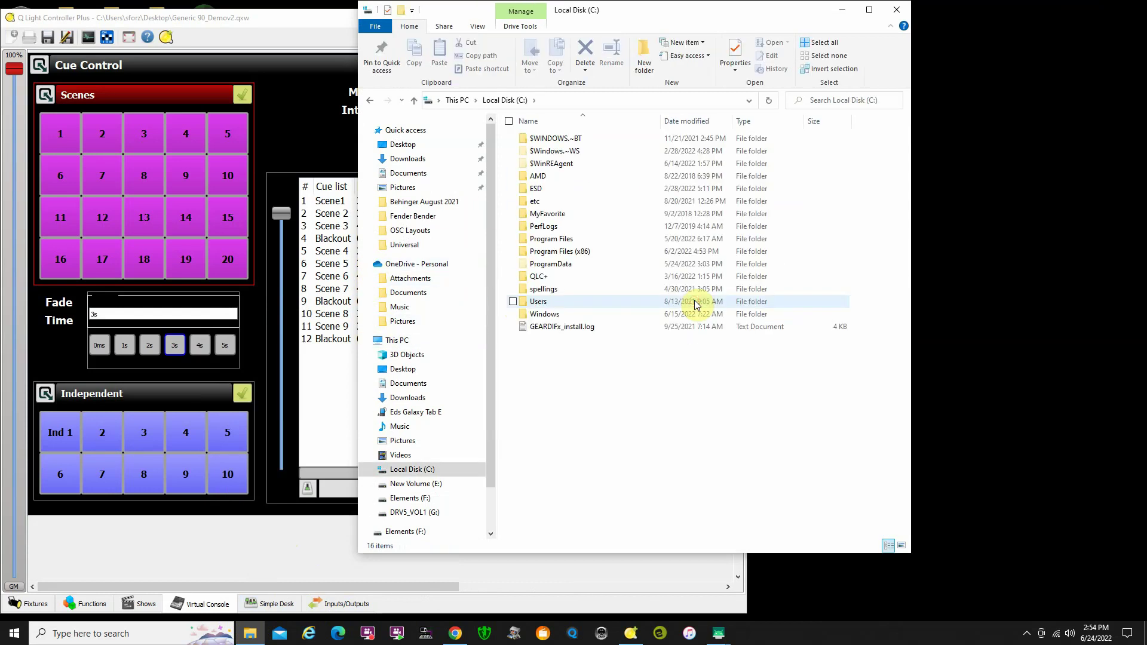
double_click(577, 304)
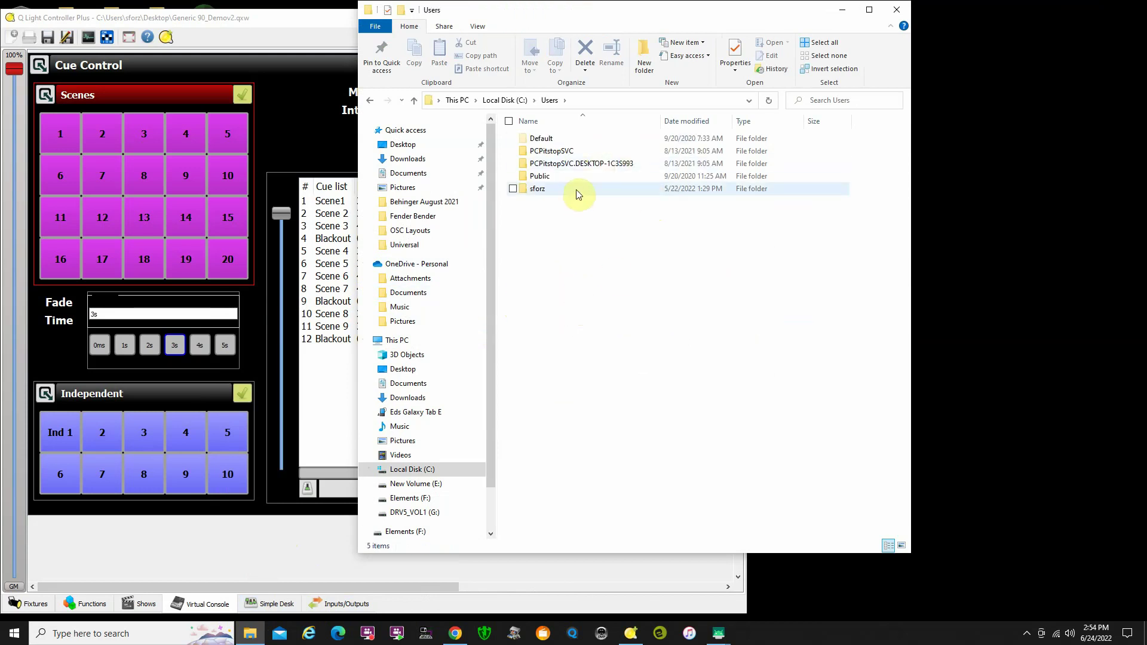
double_click(579, 190)
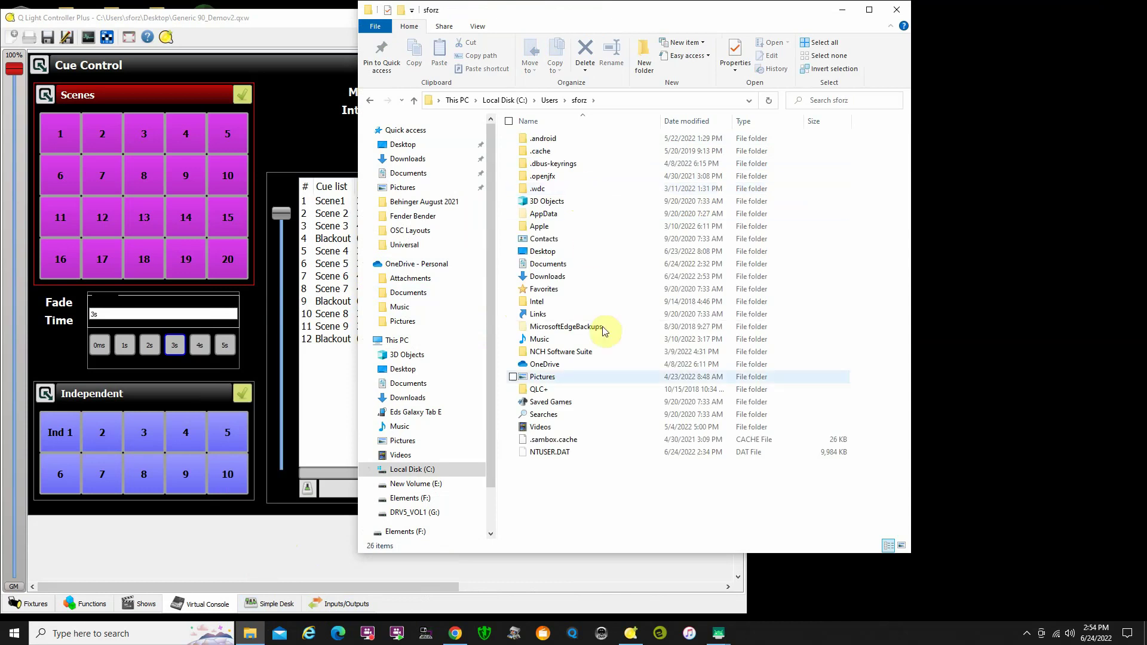
double_click(583, 394)
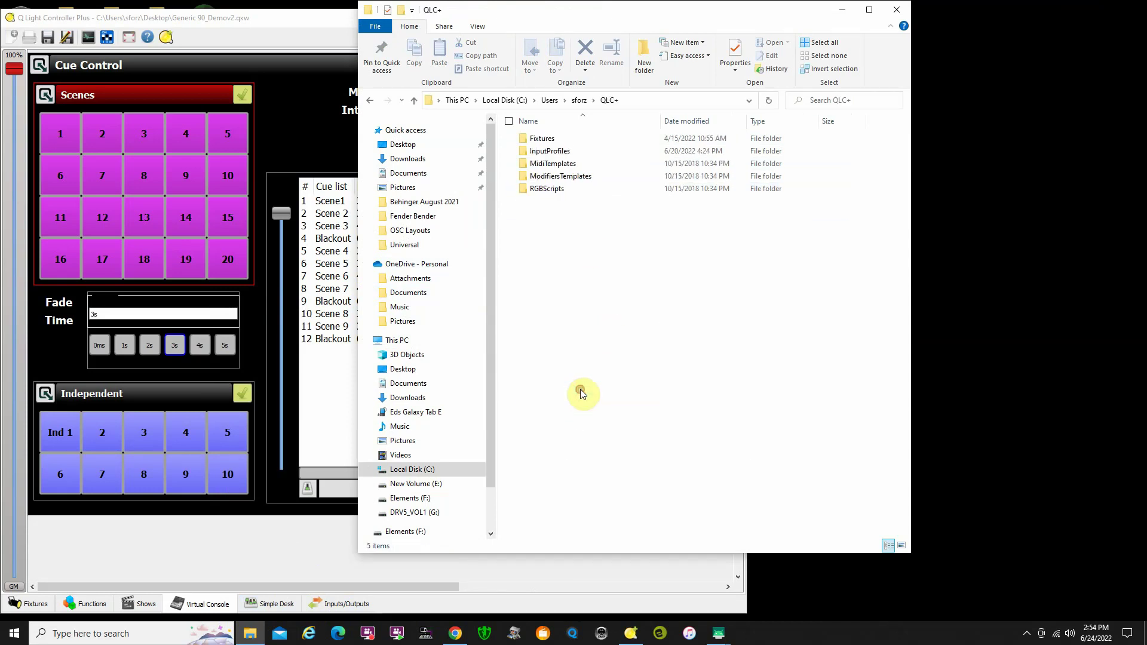
double_click(601, 155)
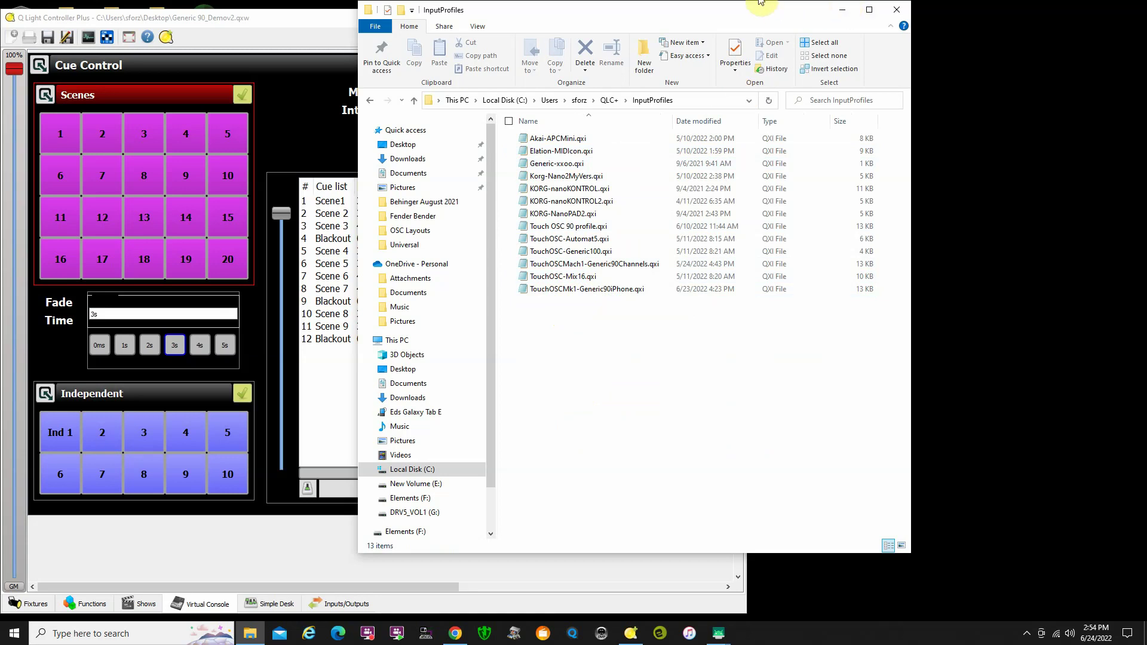
click(897, 10)
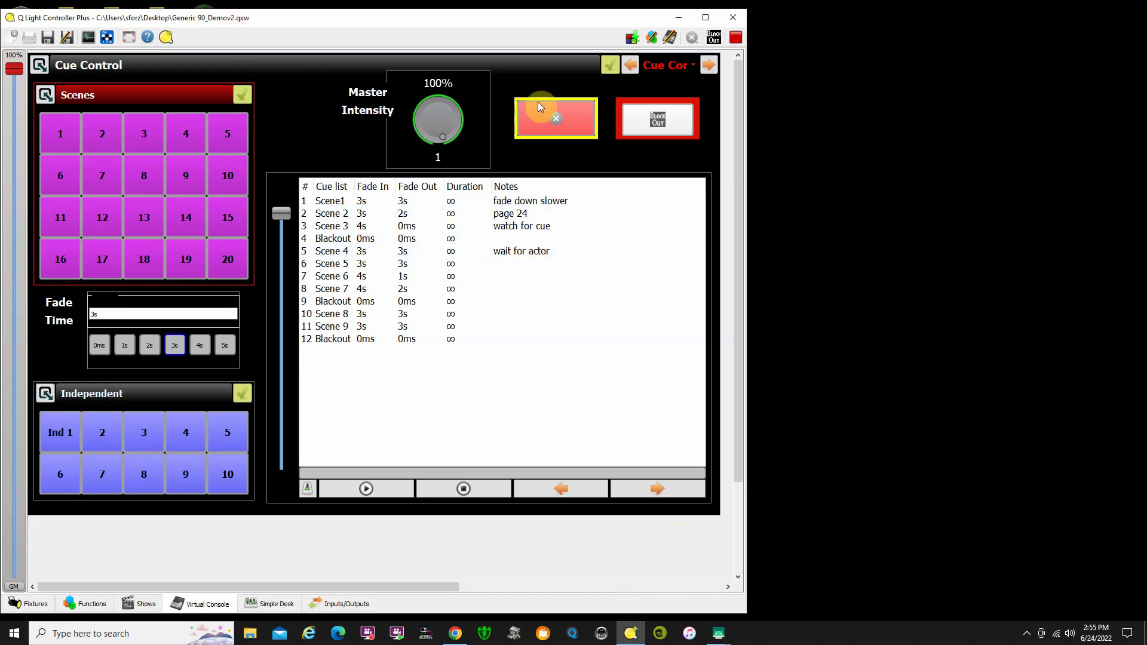
Step: Advance the virtual console to the Phone Focus page with buttons 1–90
click(709, 65)
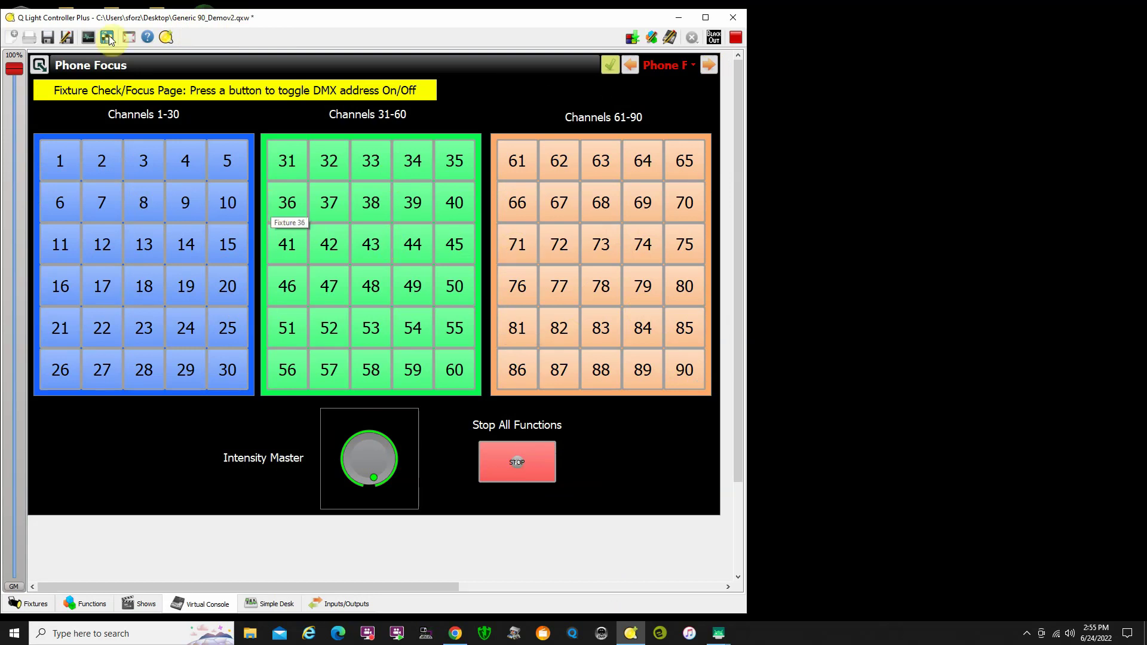
Step: With the Fixture Monitor open, toggle fixtures 1, 8, 14, 31–35 on, dip the Intensity Master, then Stop All
click(88, 38)
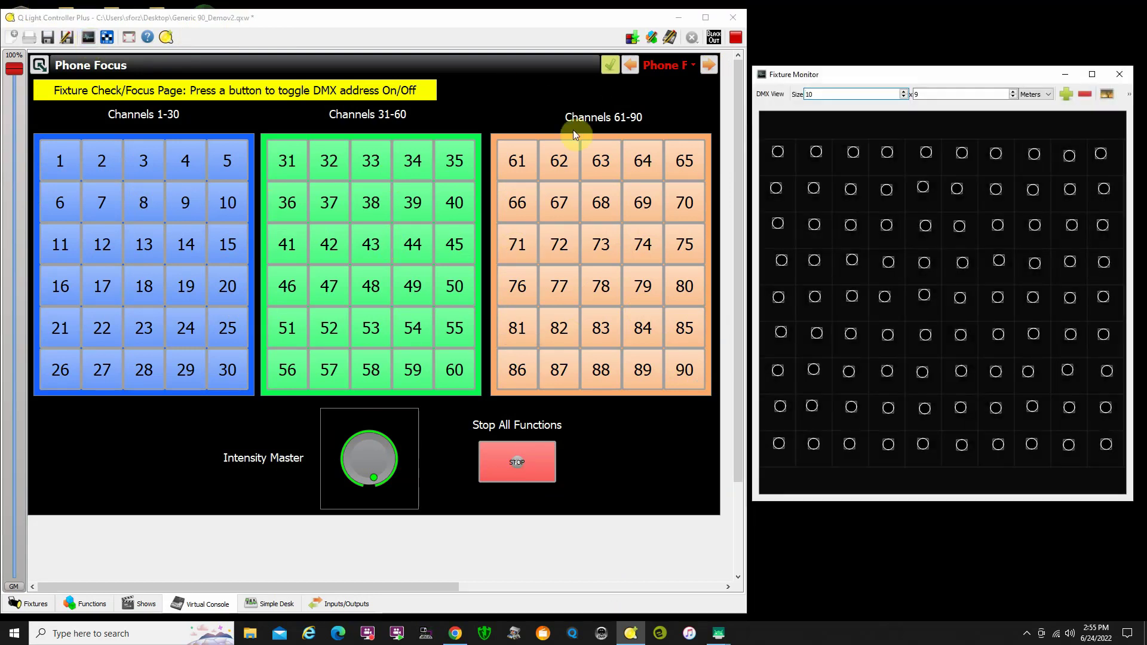
click(66, 160)
click(147, 206)
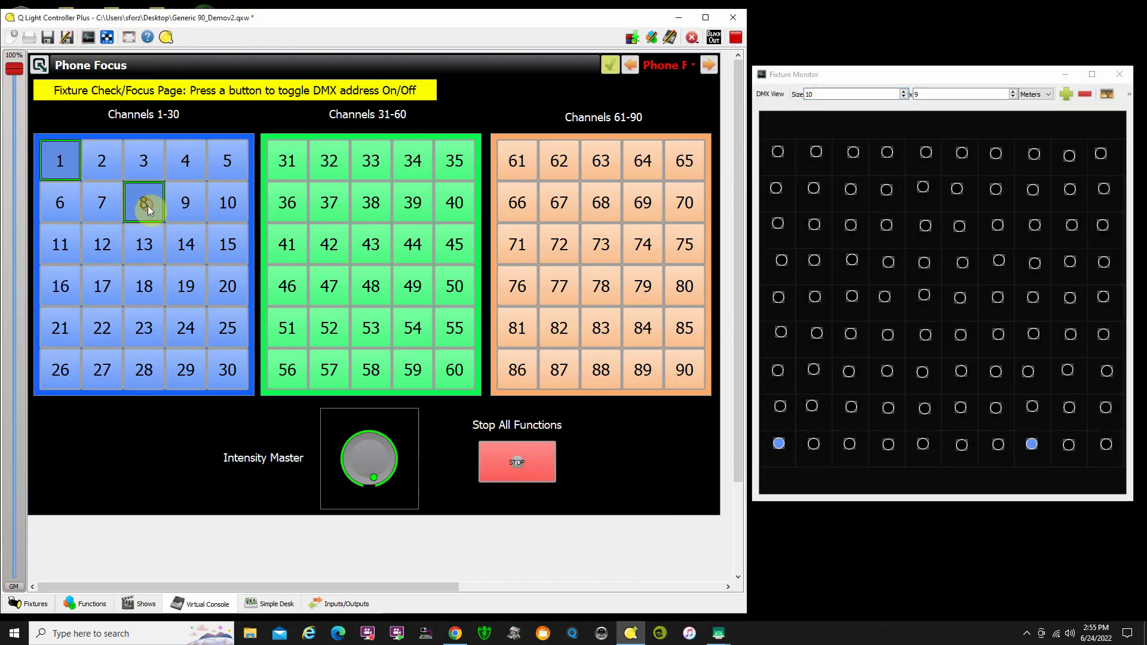
click(182, 242)
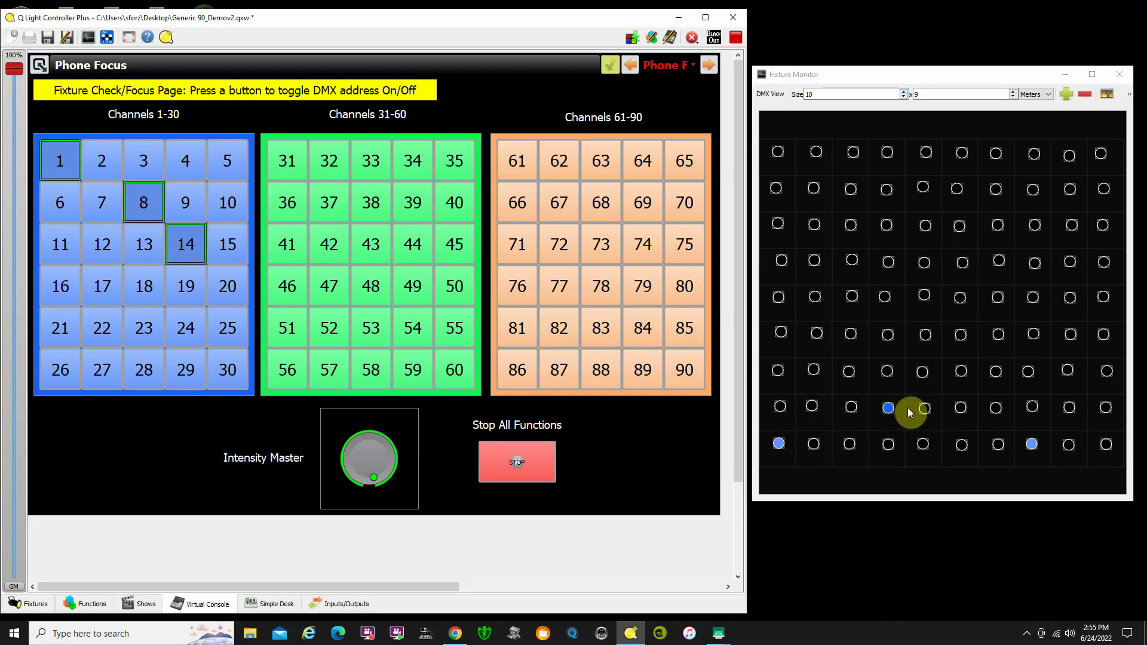
click(300, 174)
click(338, 172)
click(376, 160)
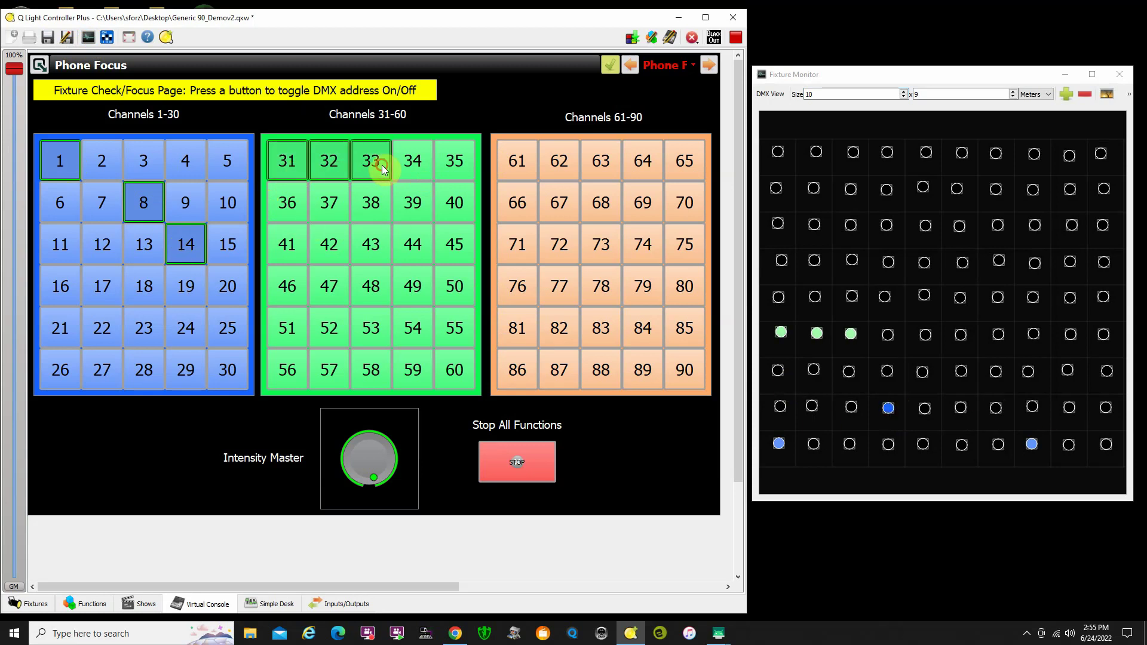
click(413, 160)
click(455, 159)
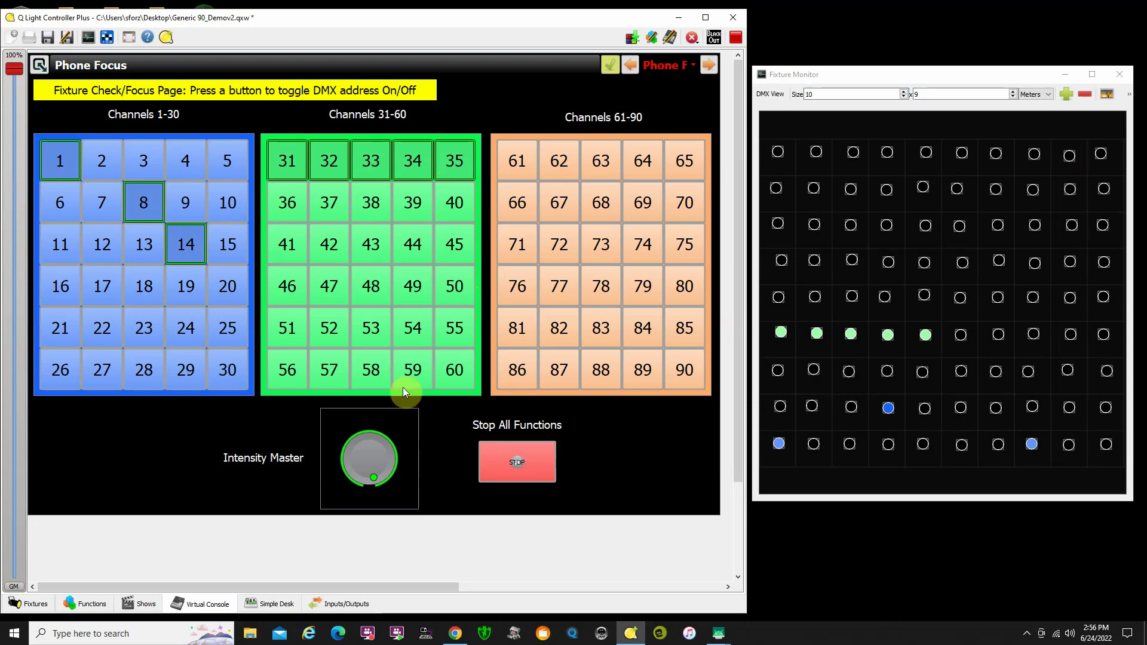
mouse_move(371, 472)
mouse_down()
mouse_move(391, 453)
mouse_move(353, 443)
mouse_move(371, 436)
mouse_move(388, 474)
mouse_move(358, 444)
mouse_move(394, 453)
mouse_move(379, 482)
mouse_up()
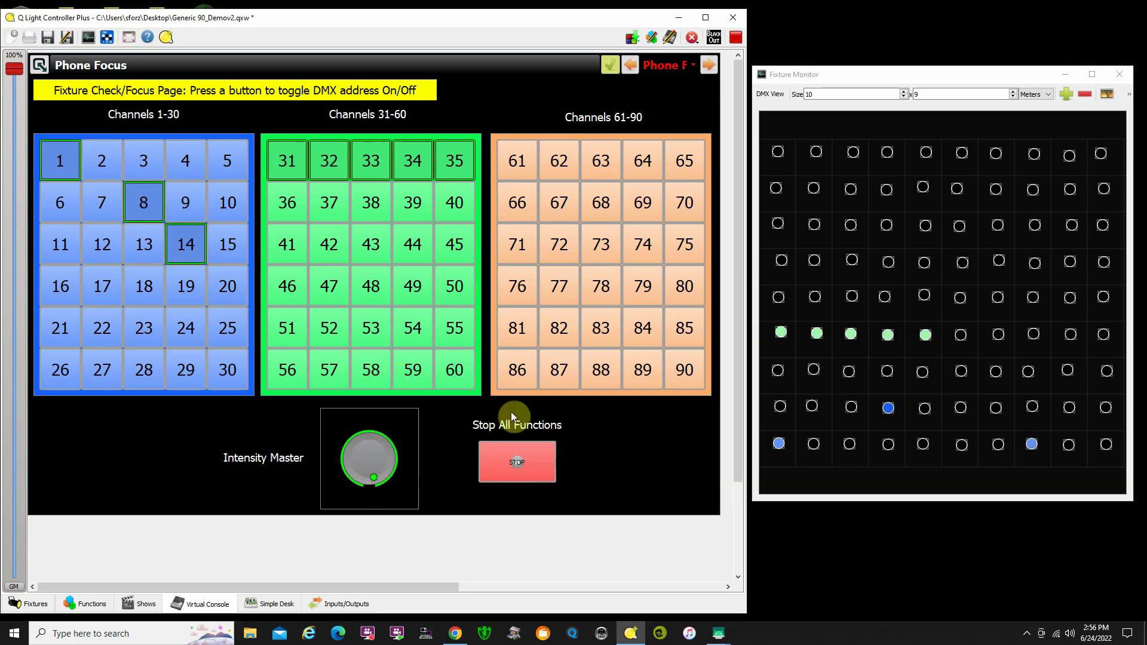
click(530, 463)
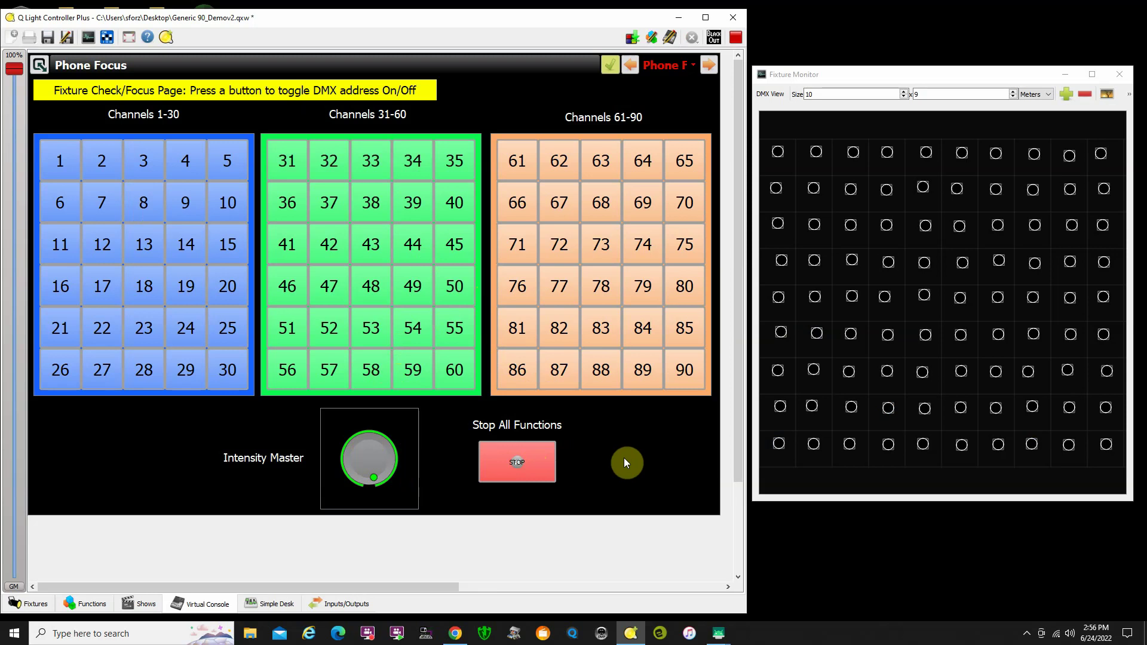
Step: Page back to Cue Control and bring the Fixture Monitor window to the front
click(632, 61)
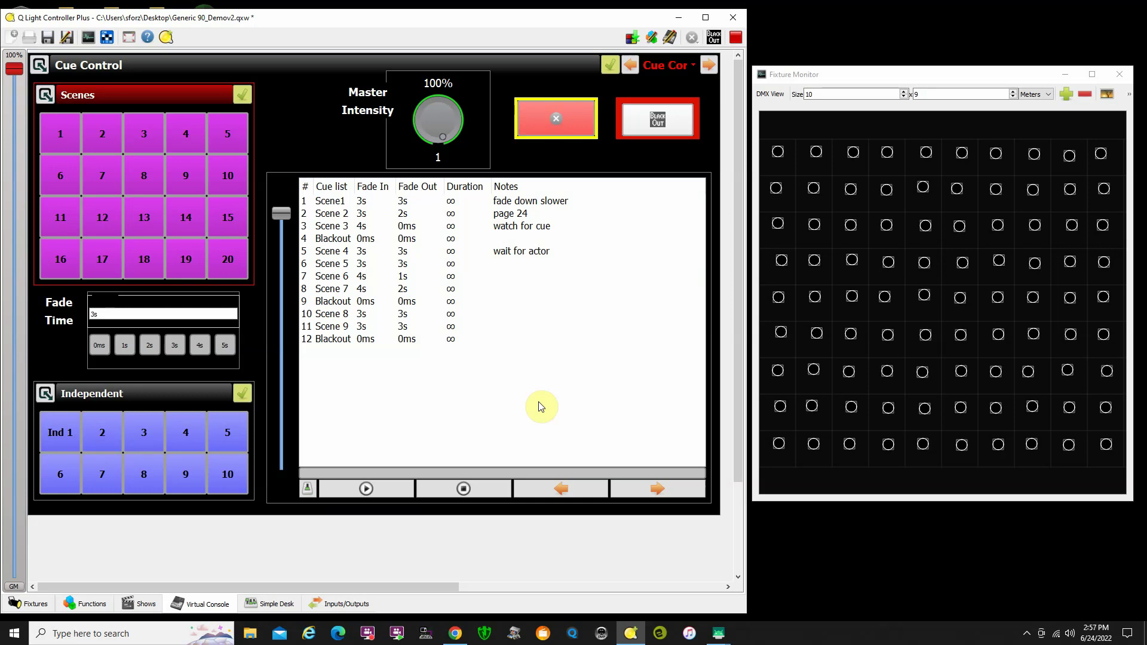
click(956, 74)
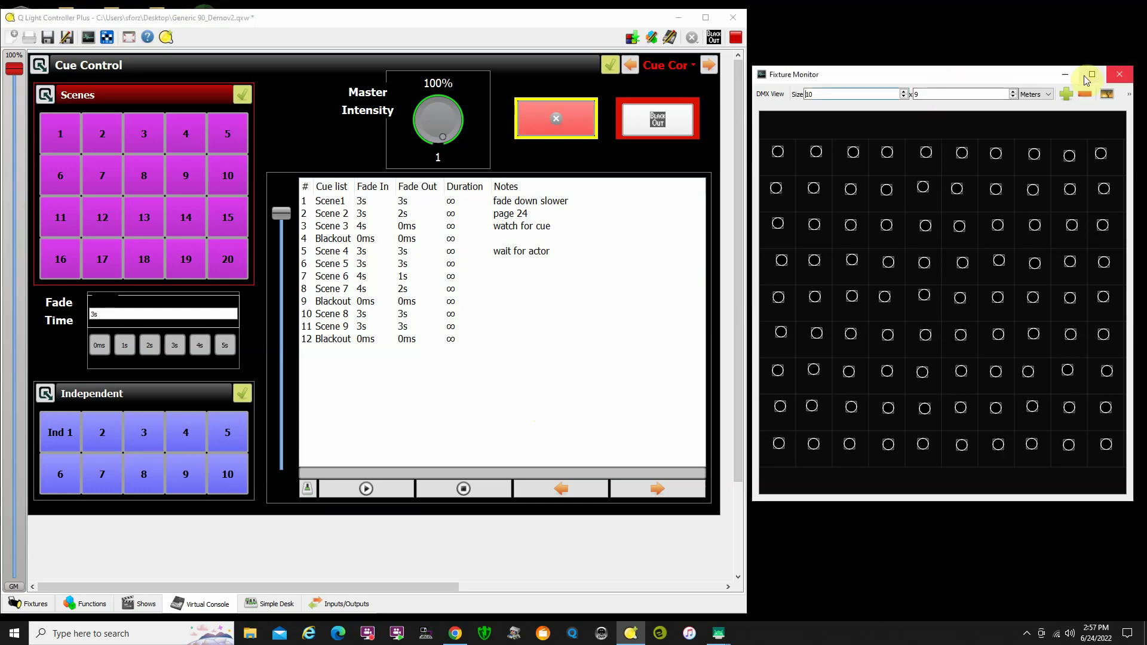
Step: Close the Fixture Monitor and, on the tablet mirror, confirm TouchOSC's layout is Generic 90 iPhone(1)
click(1121, 75)
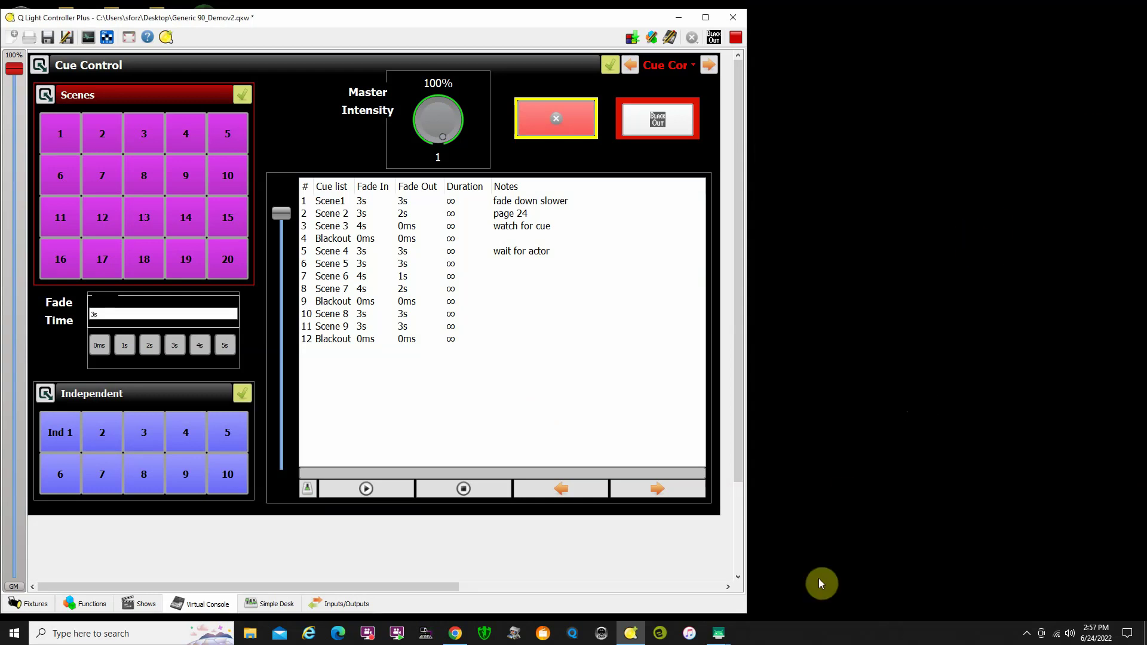
mouse_move(720, 635)
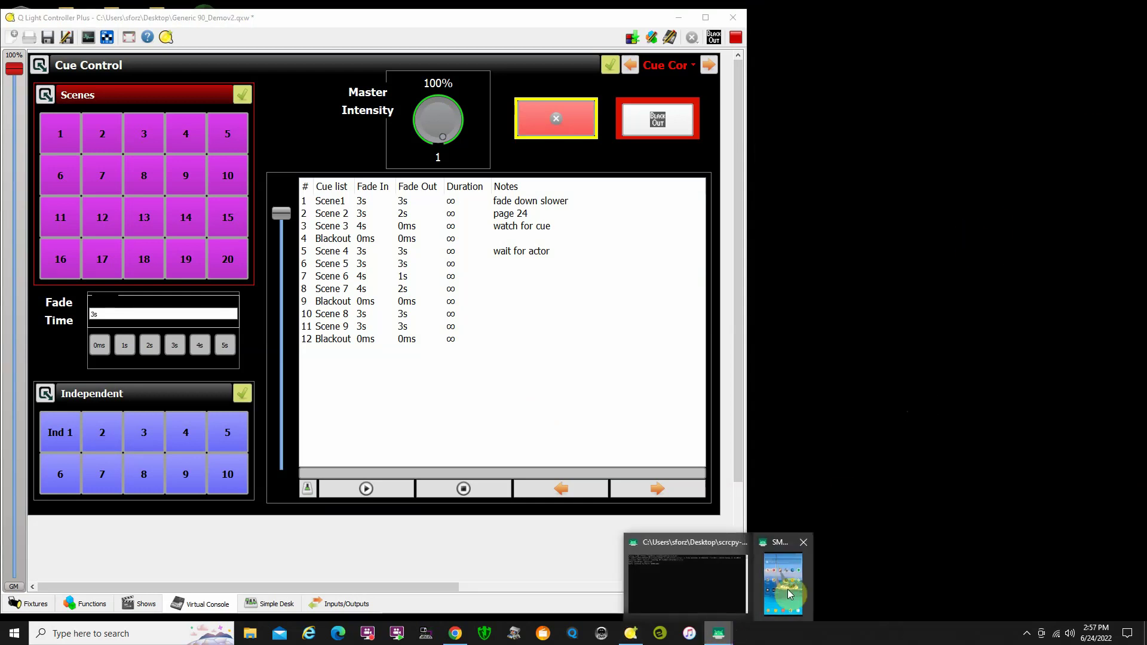
click(783, 582)
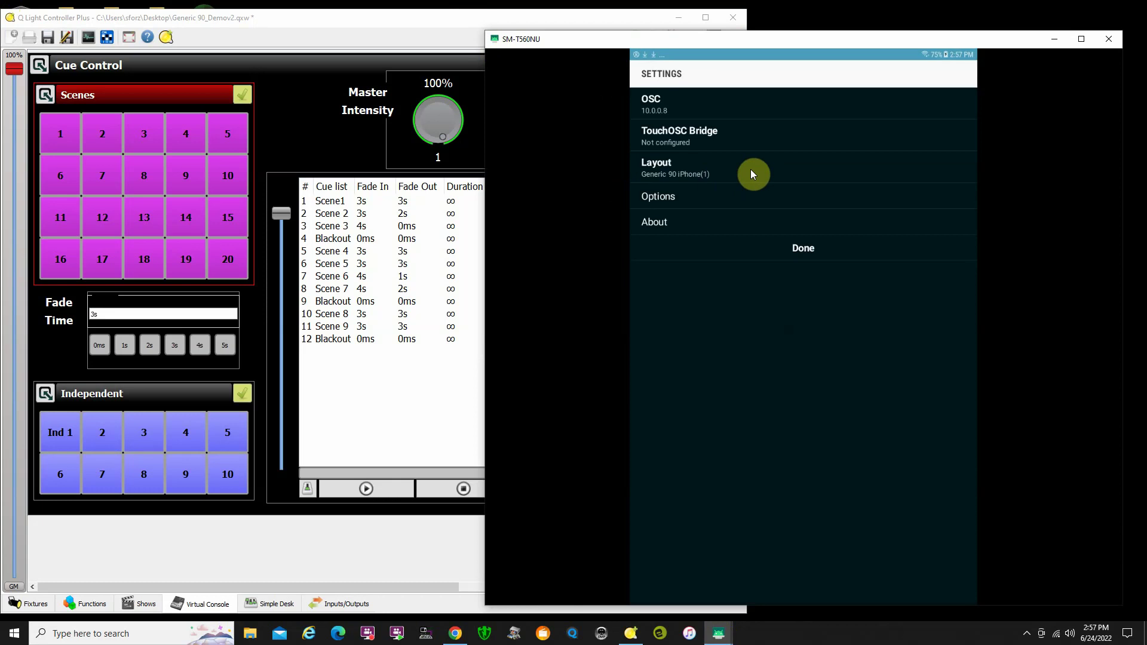
click(750, 170)
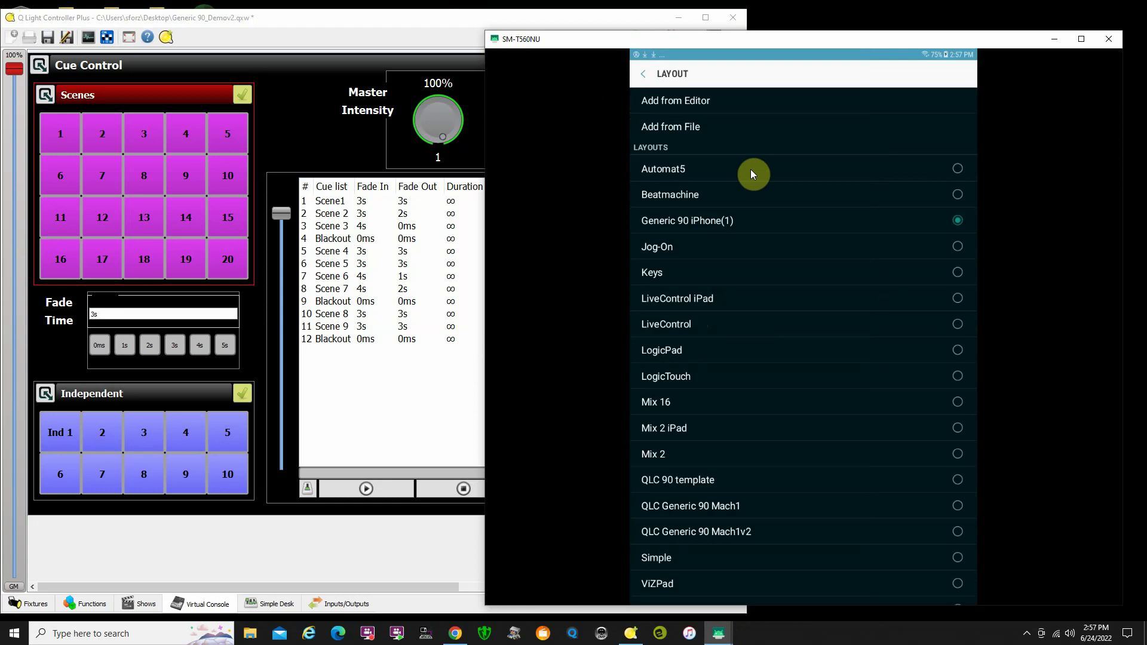
right_click(686, 131)
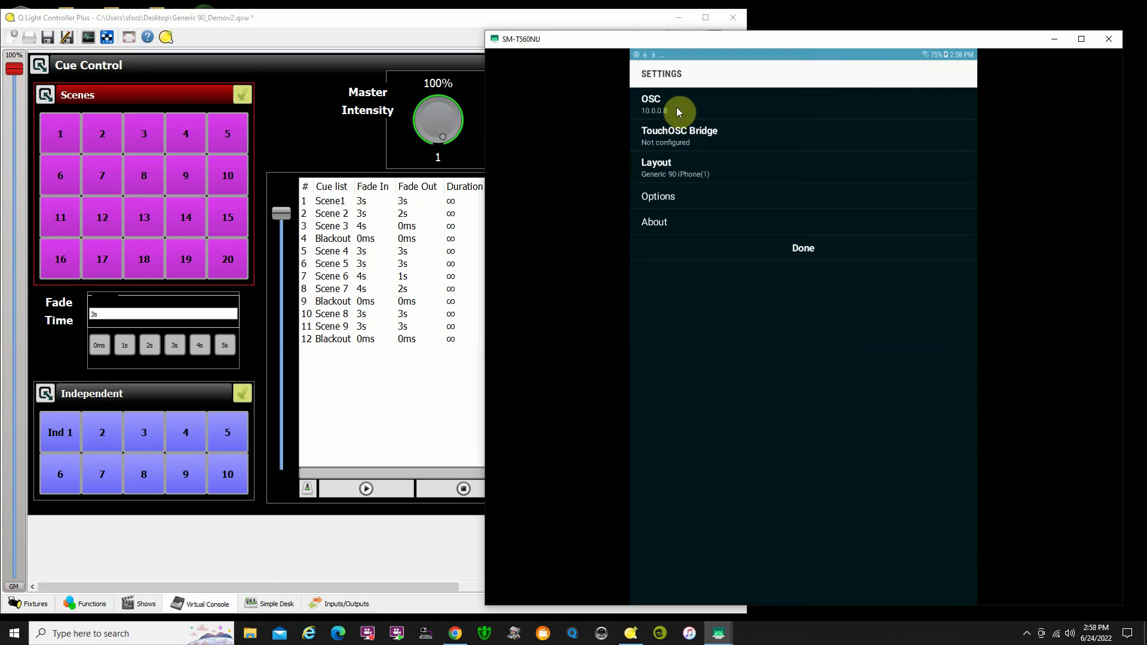
Step: Check TouchOSC's OSC settings: host 10.0.0.8, ports 7700/9000, local IP 10.0.0.22
click(676, 107)
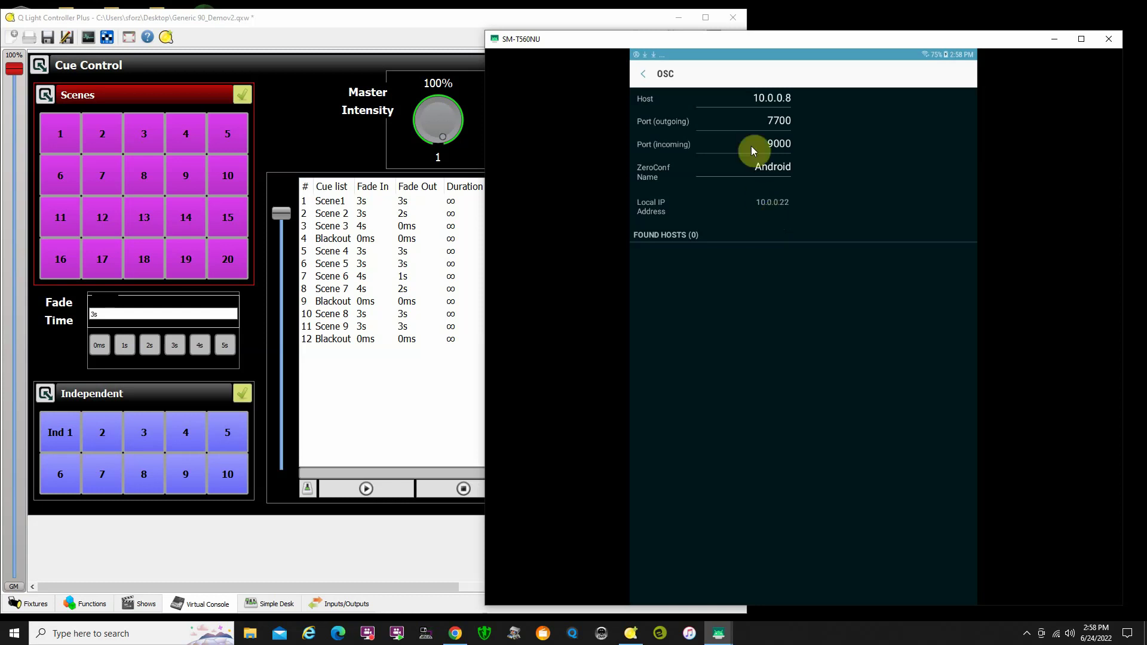
click(644, 75)
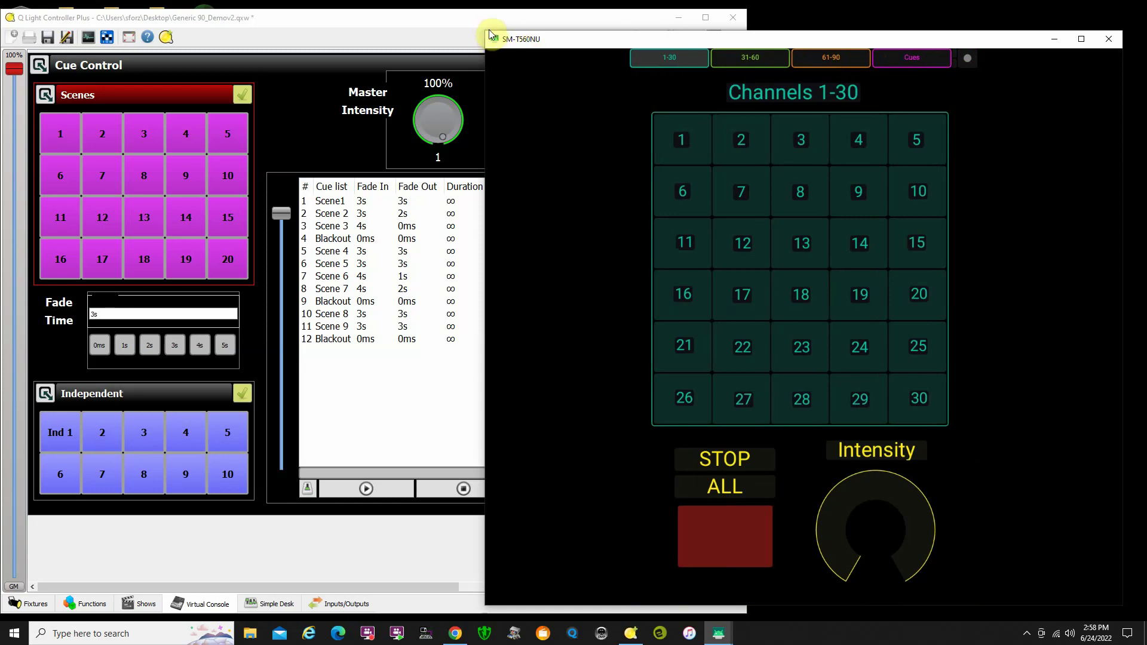
Step: Shrink the tablet mirror and select Touch OSC Mk1 Generic 90 iPhone as Universe 1's input profile
drag(486, 32, 954, 359)
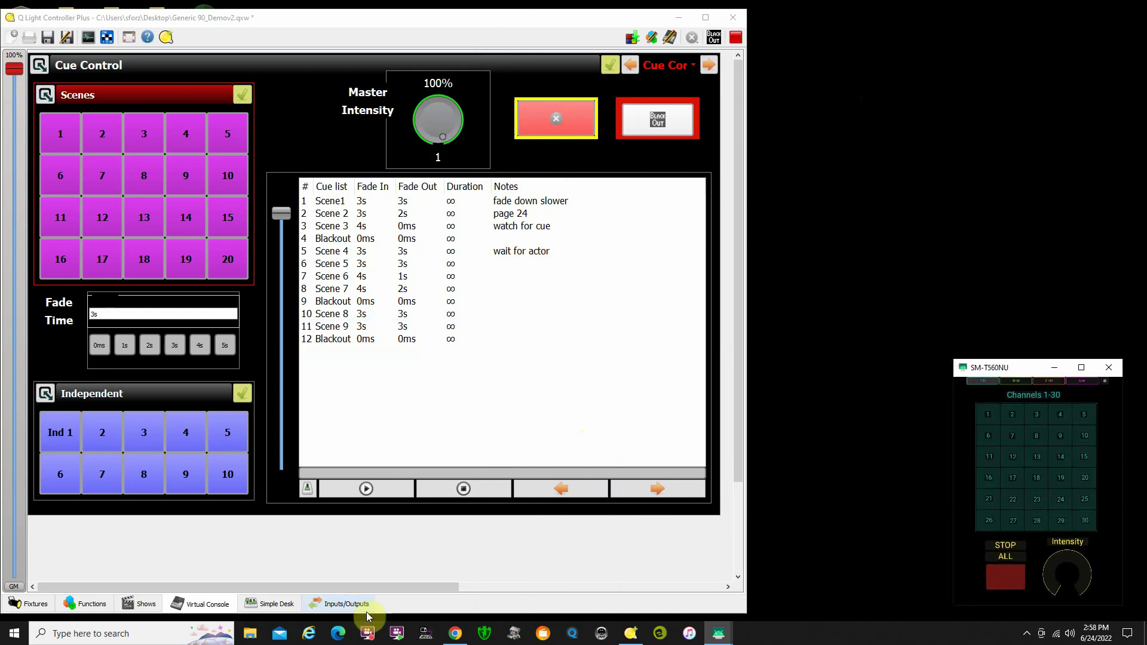
click(349, 605)
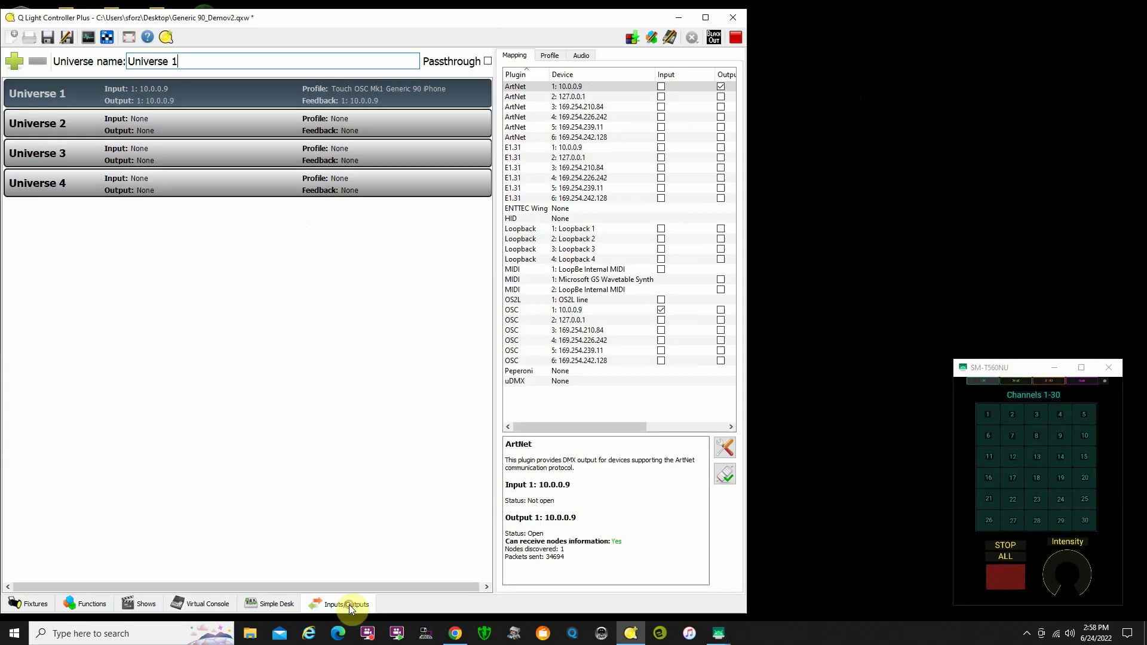
click(548, 56)
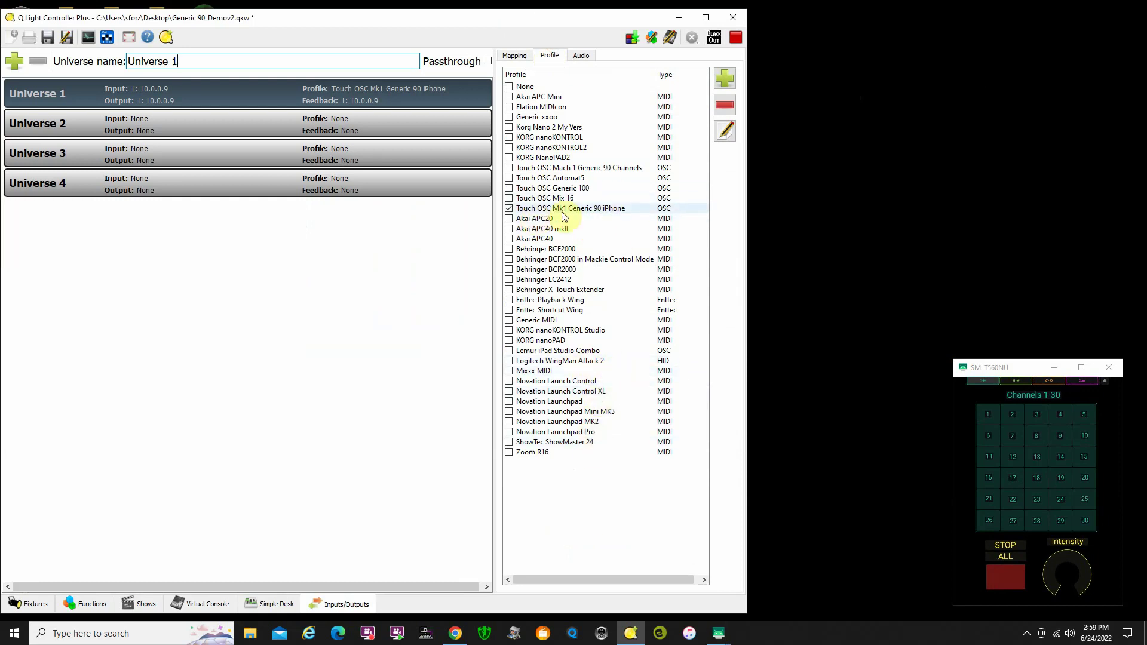
click(586, 210)
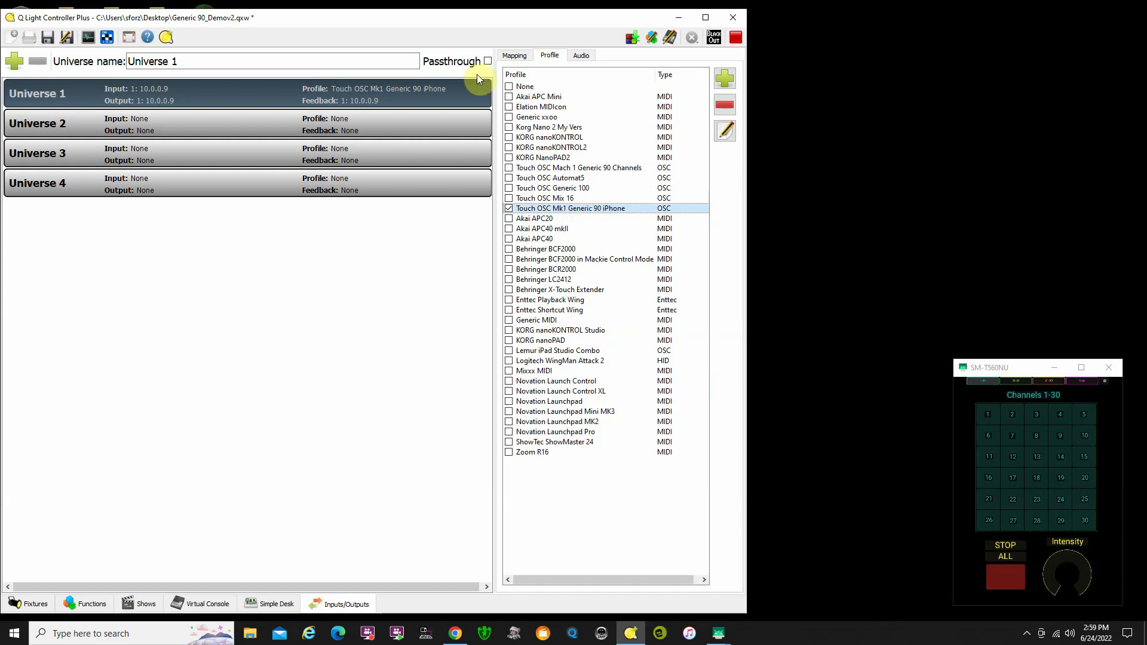
Step: Back on the Mapping tab, enlarge the tablet mirror to check TouchOSC's host 10.0.0.9, then shrink it
click(514, 56)
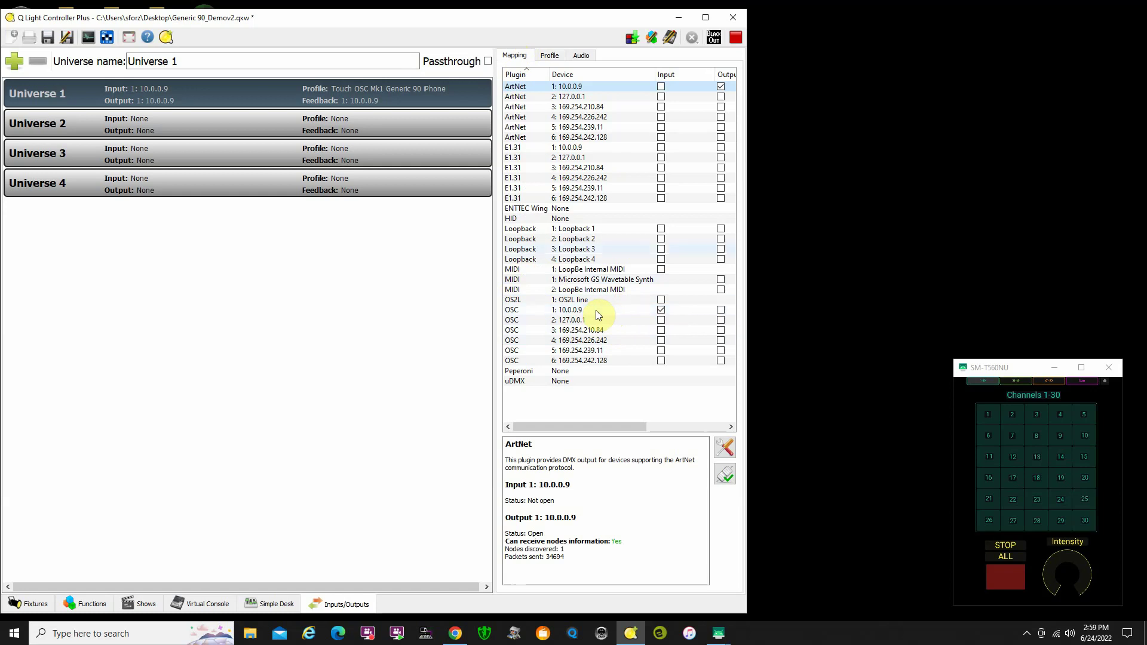
drag(955, 360, 655, 115)
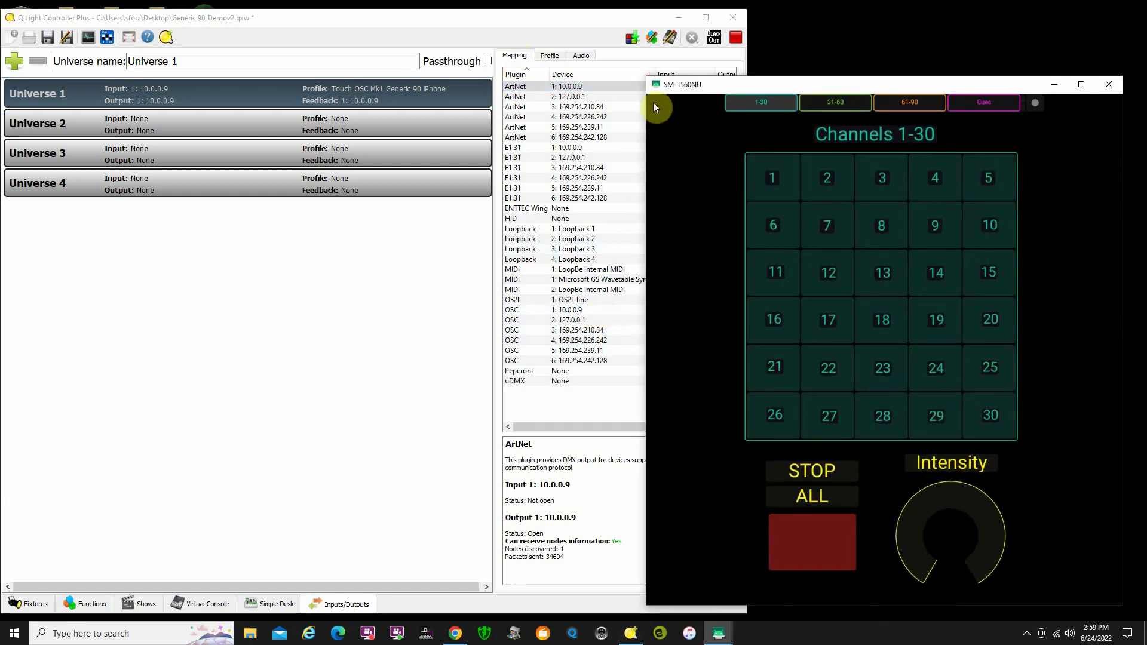
click(1035, 105)
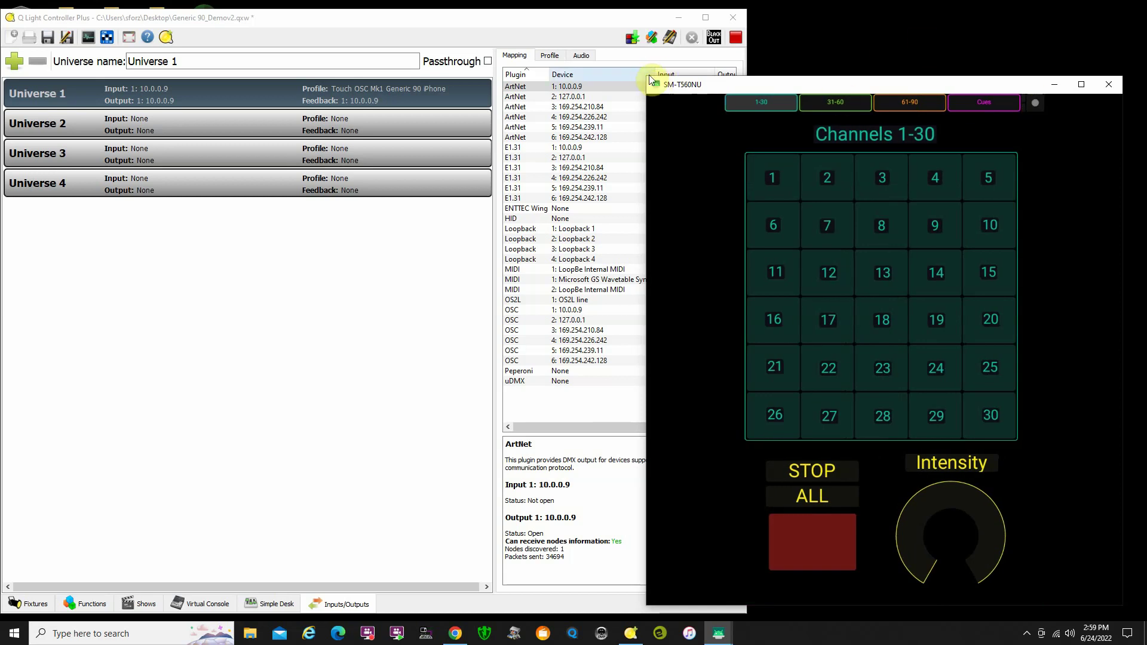
drag(648, 77, 901, 253)
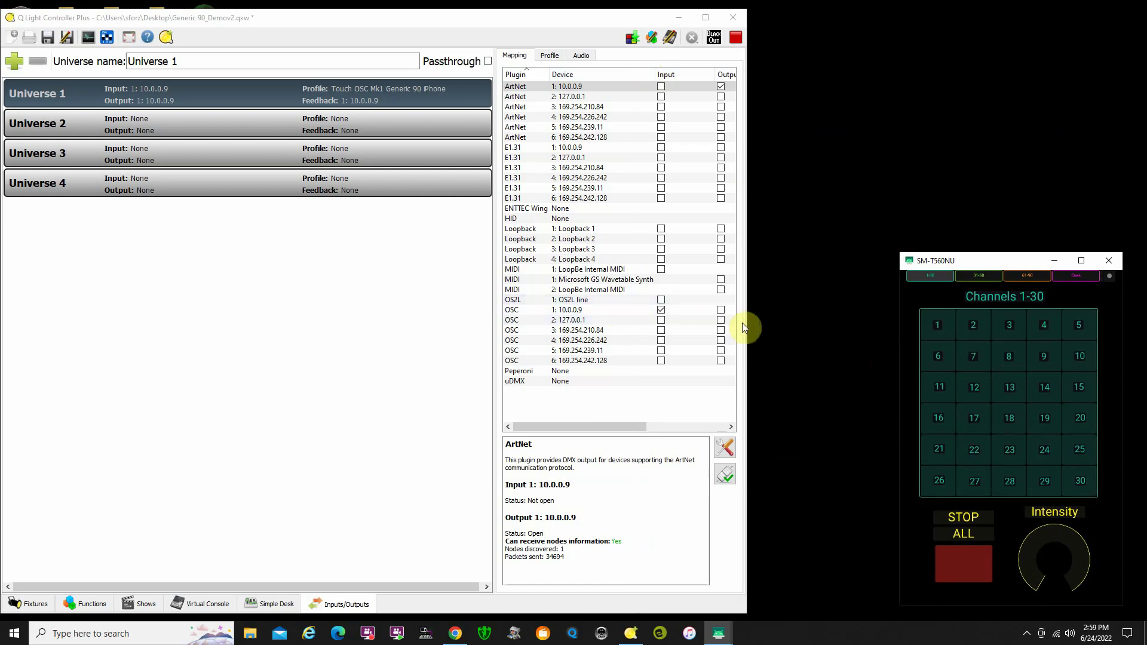
Step: Change the OSC 10.0.0.9 input's feedback output address from 10.0.0.18 to 10.0.0.22
drag(746, 327, 1020, 326)
click(789, 312)
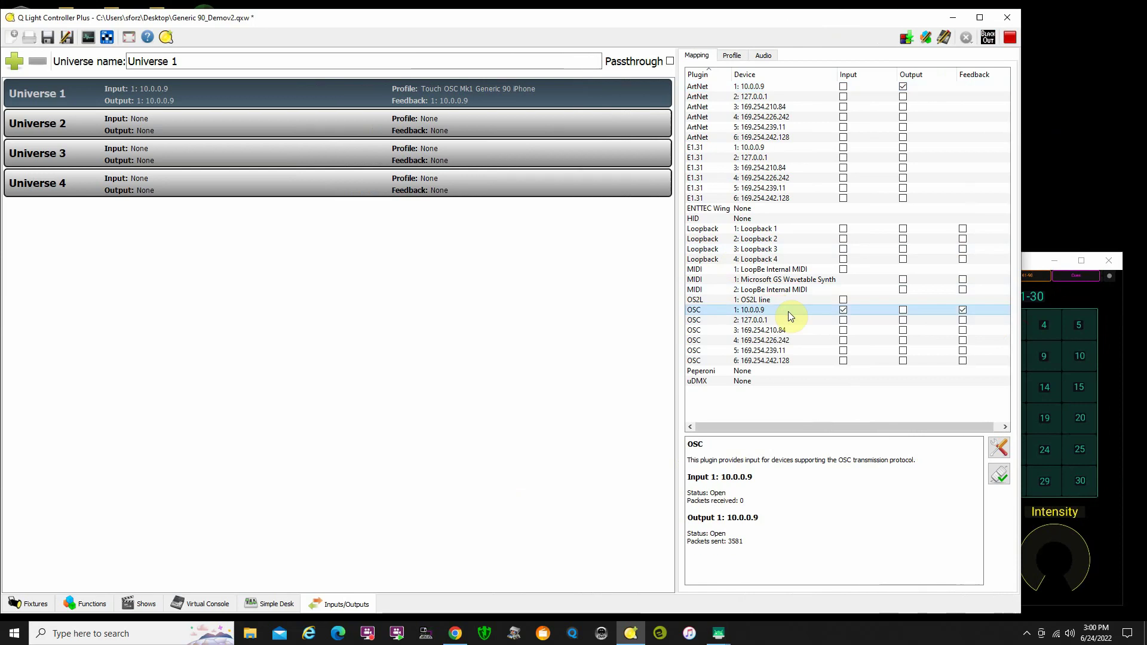
click(999, 447)
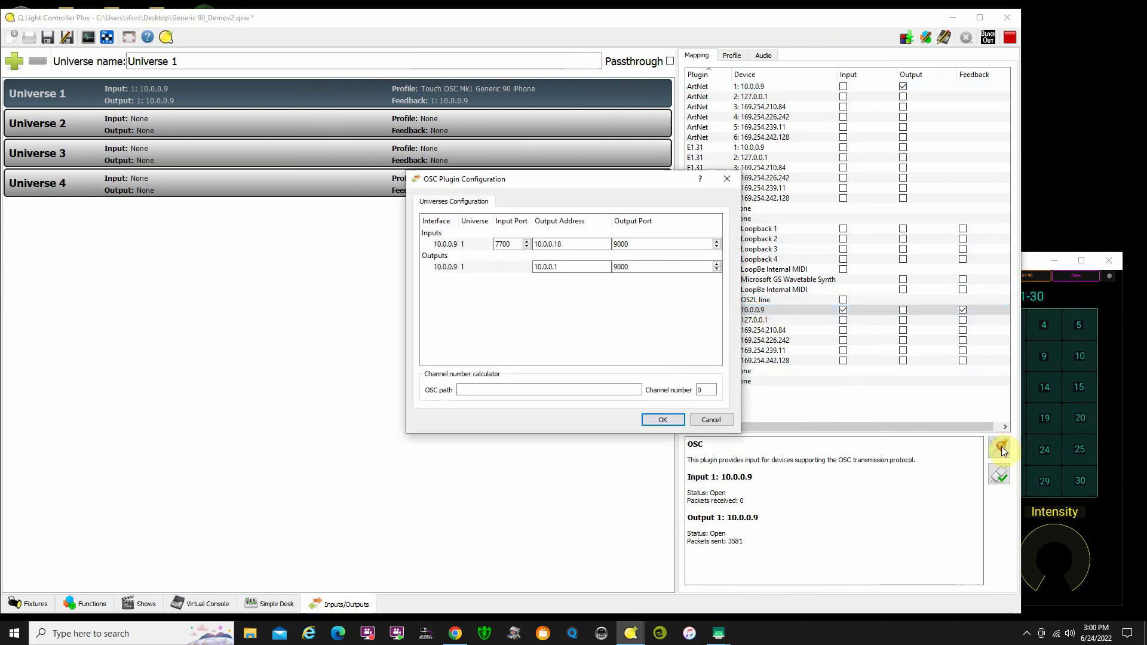
click(573, 245)
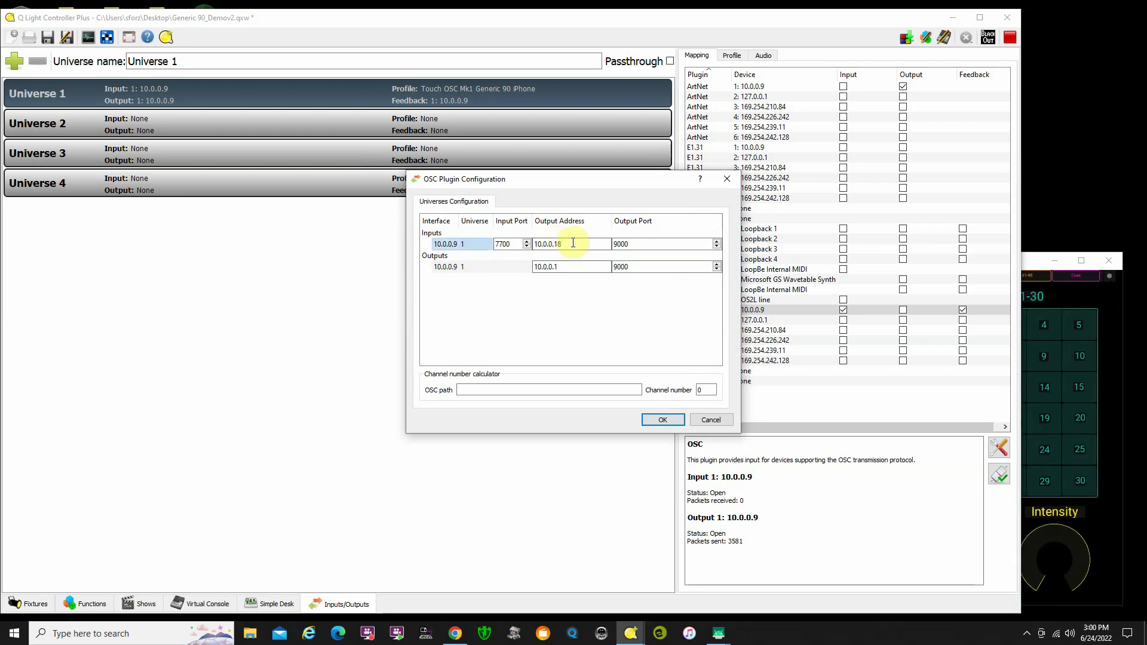
key(BackSpace)
key(BackSpace)
text(22)
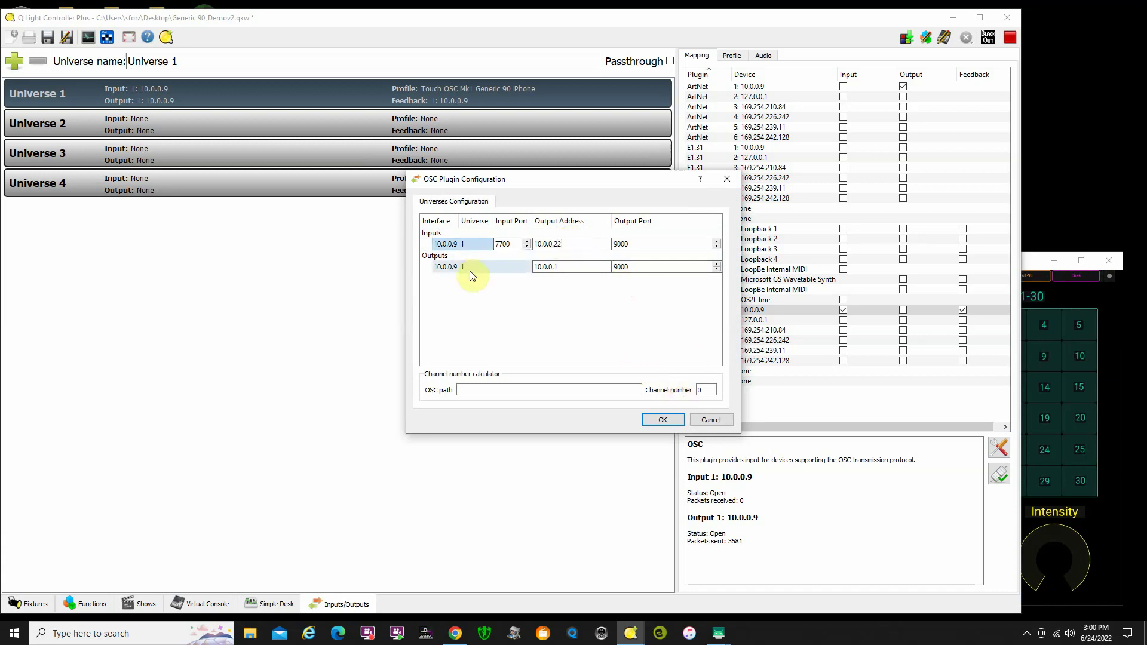
click(667, 421)
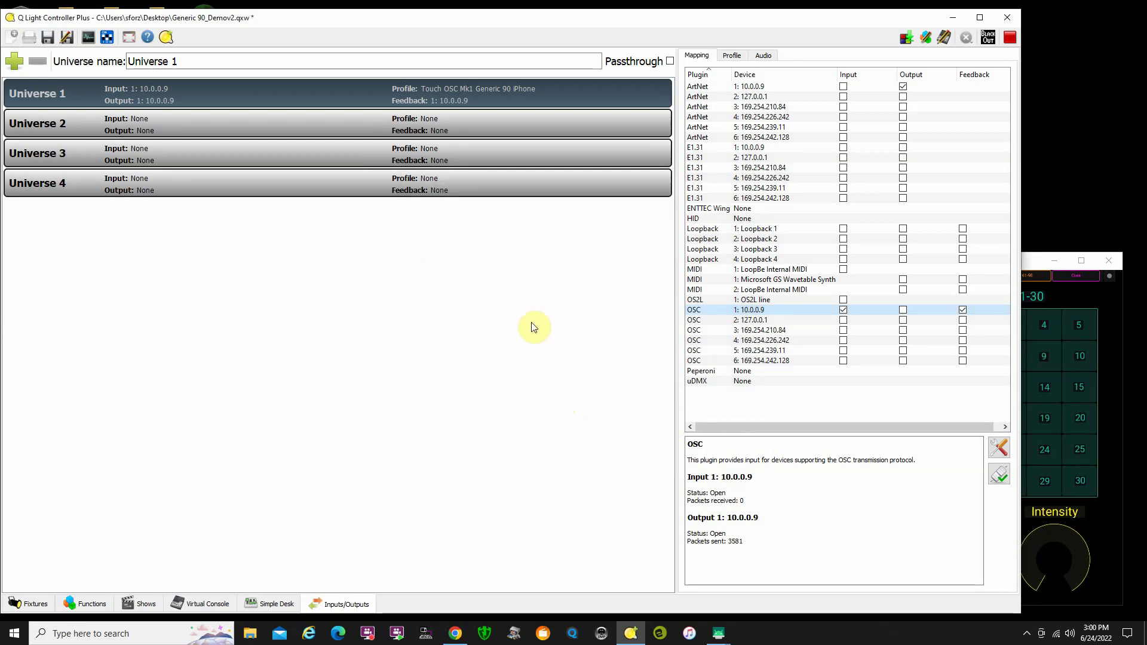
Step: Show the Virtual Console's Phone Focus page, with QLC+ and the tablet mirror resized side by side
click(203, 604)
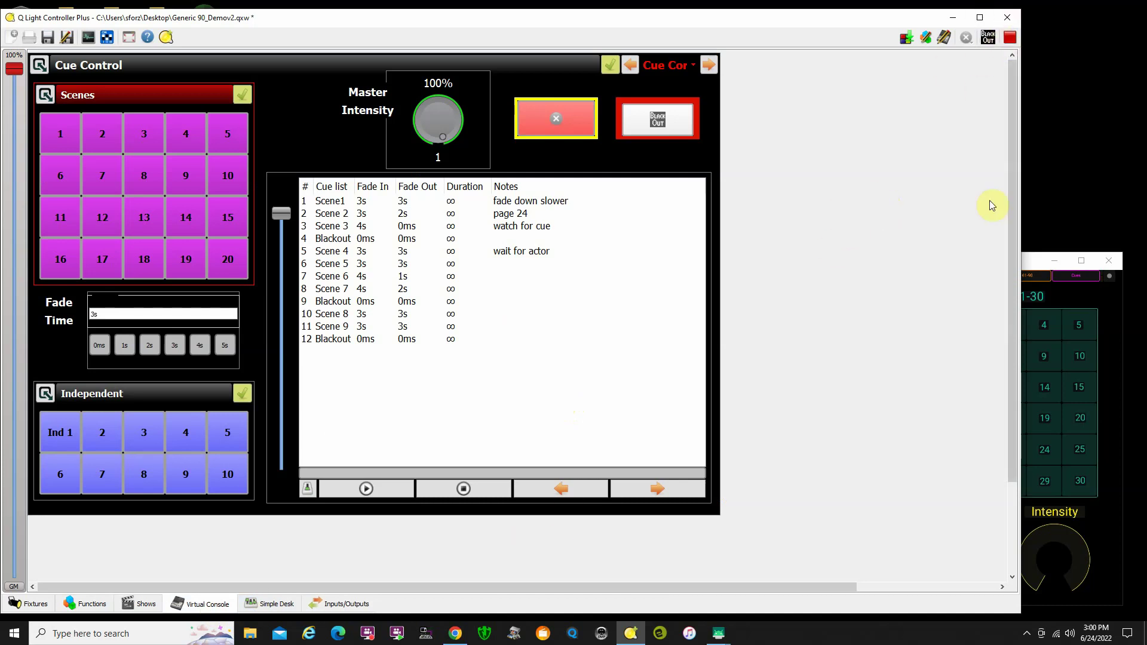
drag(1022, 221, 853, 256)
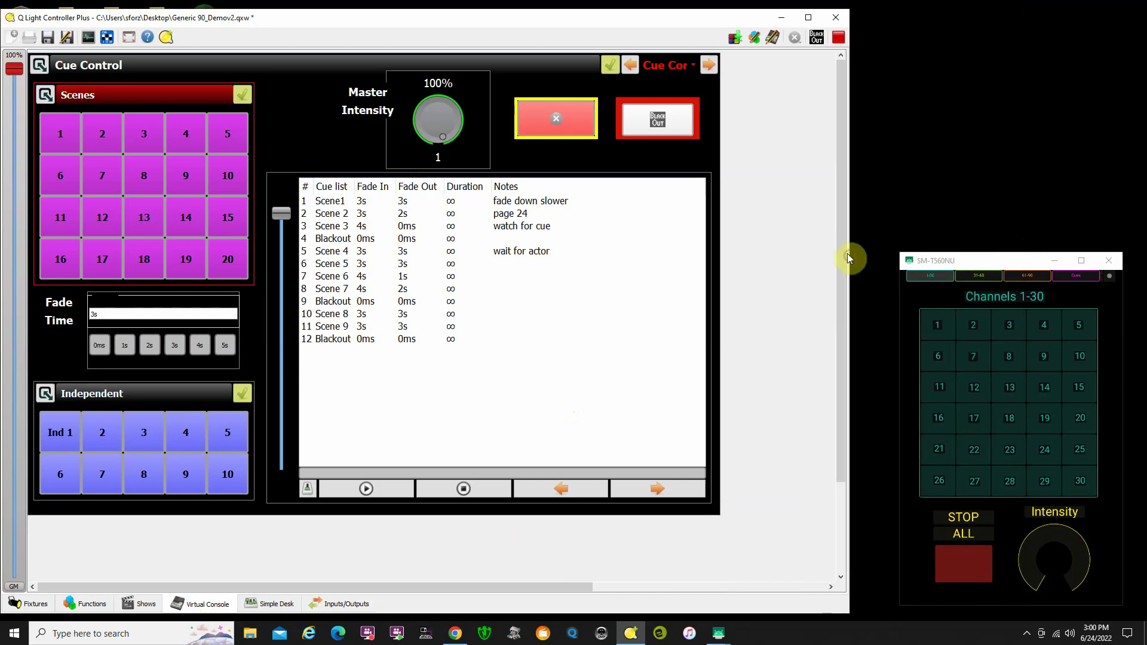
drag(1006, 254, 1000, 202)
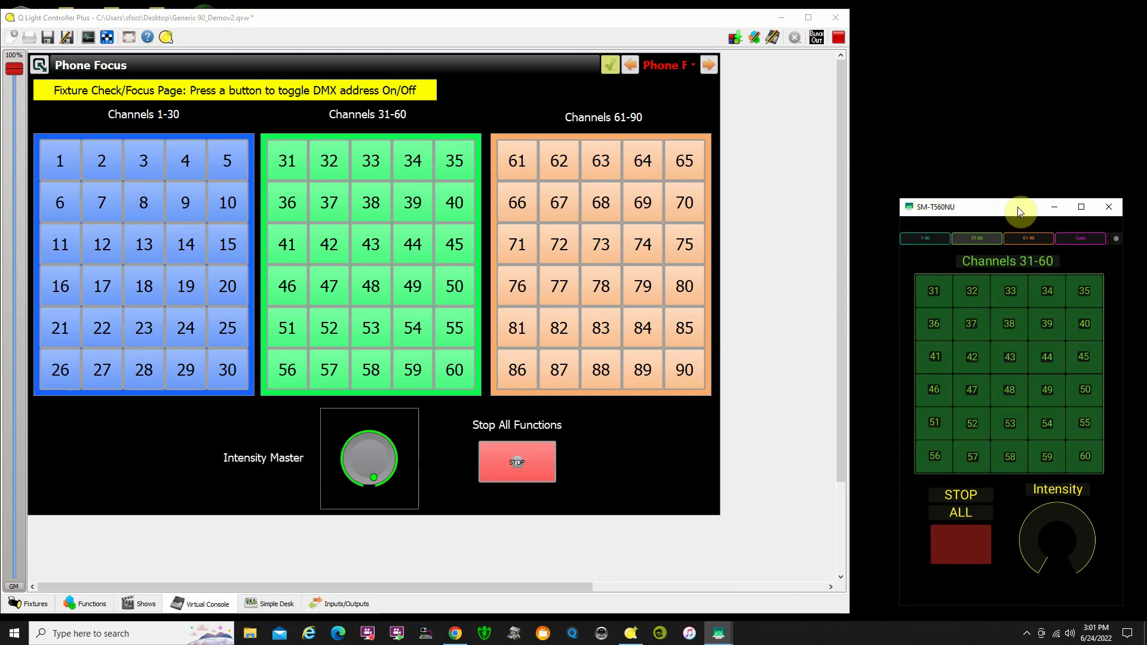
drag(912, 209, 924, 291)
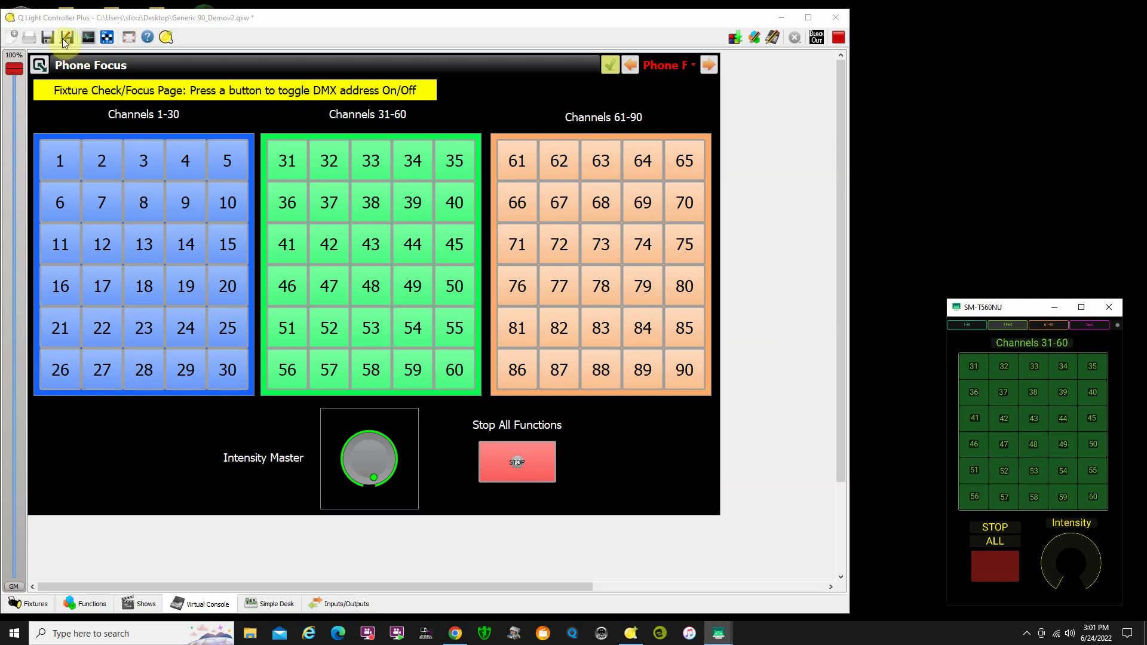
Step: Open the Fixture Monitor and move its window to the top right of the screen
click(88, 37)
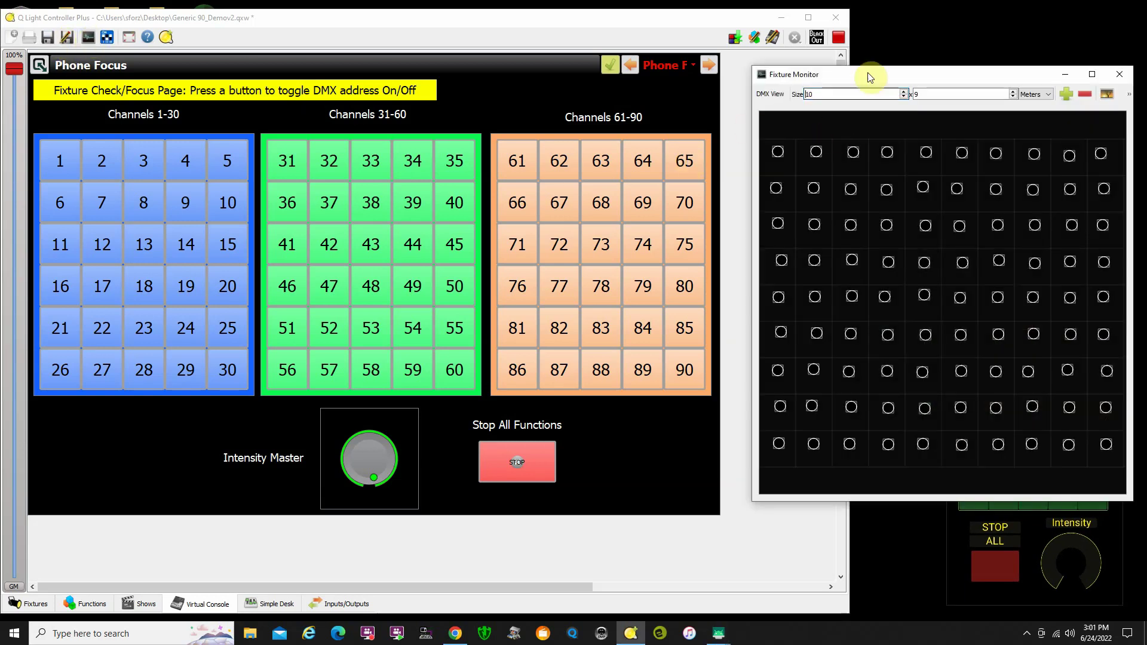
drag(902, 75, 913, 27)
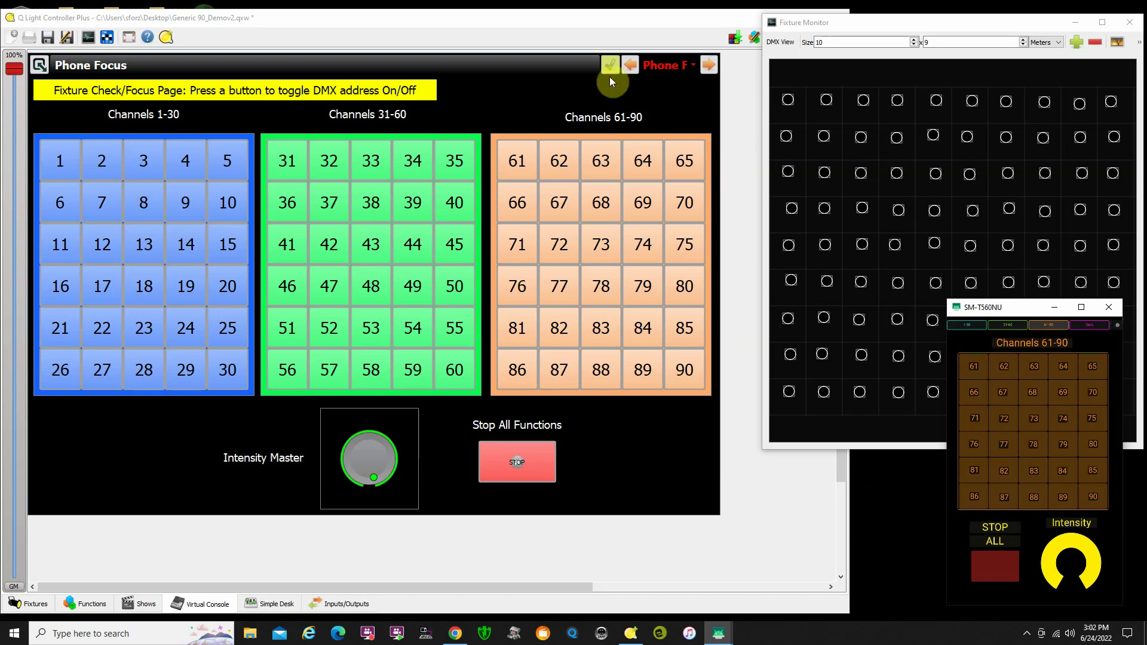
Step: Cycle the Virtual Console pages through Chn 1-30, 31-60, 61-90 and Cue Control, ending on Phone Focus
click(633, 62)
click(633, 62)
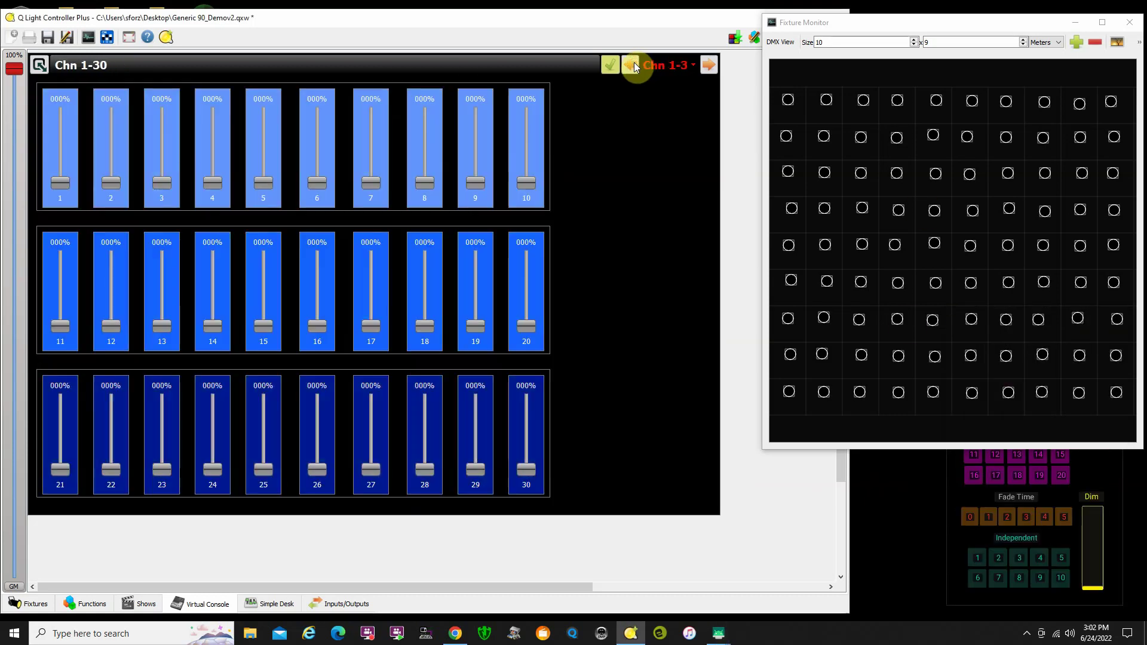
click(708, 63)
click(708, 62)
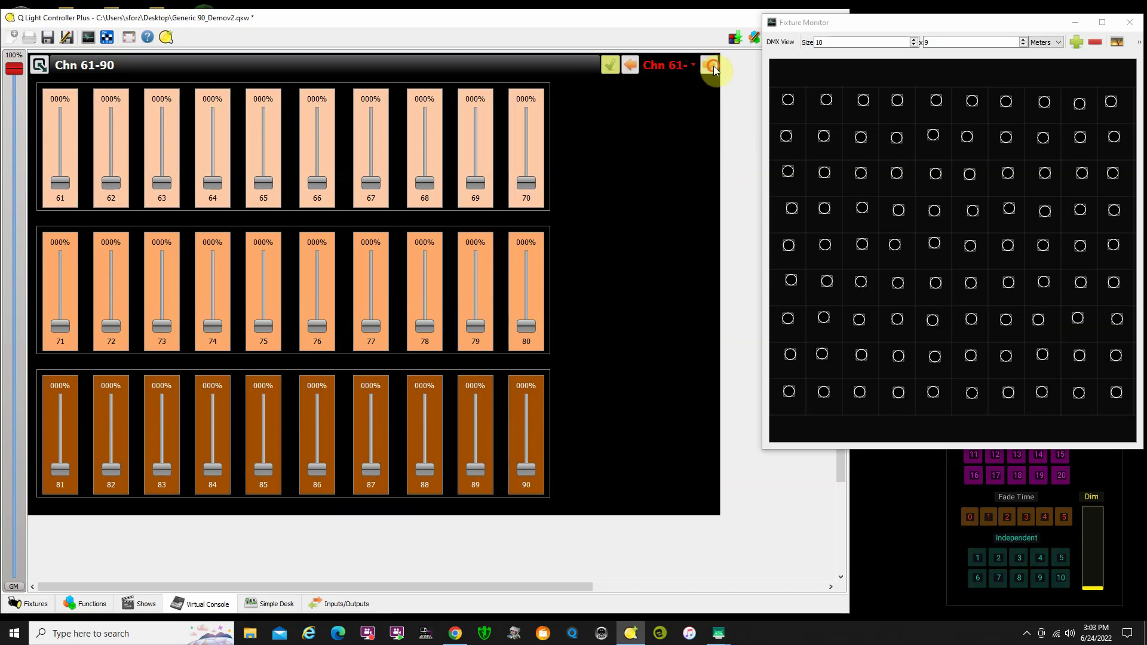
click(713, 66)
click(713, 69)
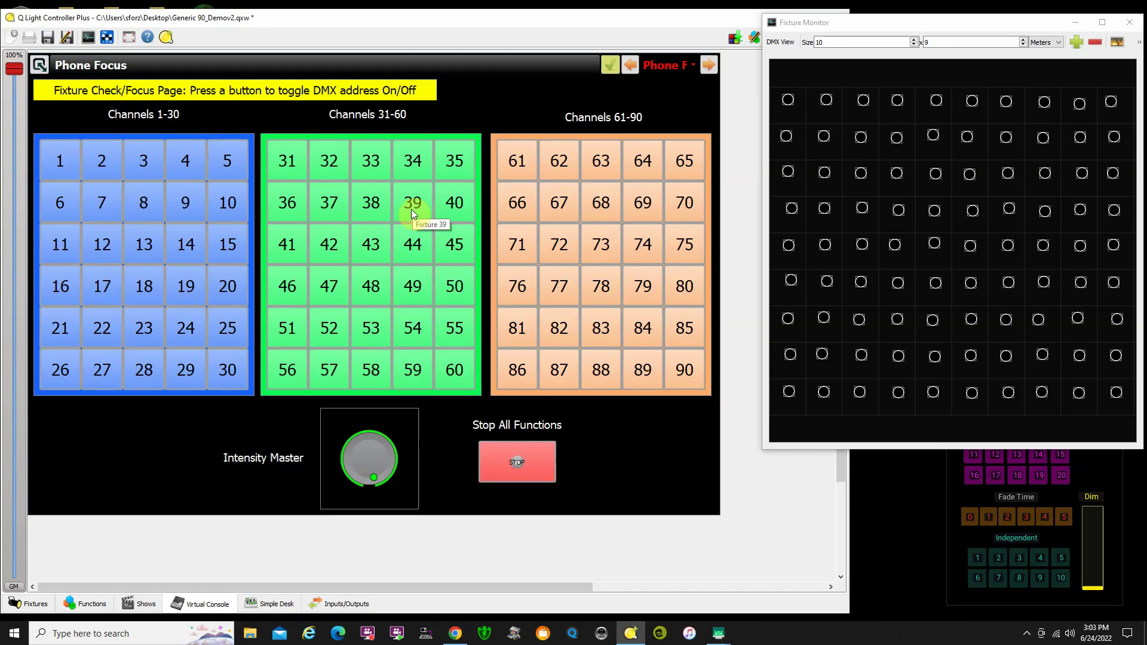